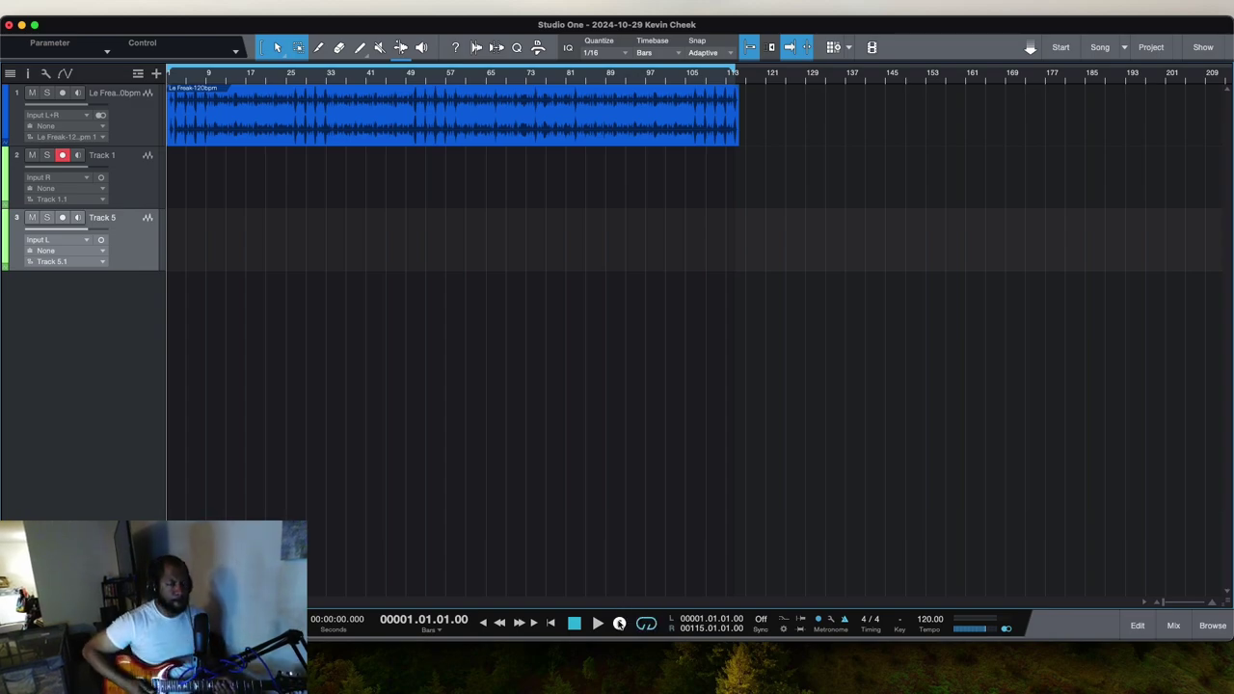
pyautogui.click(618, 622)
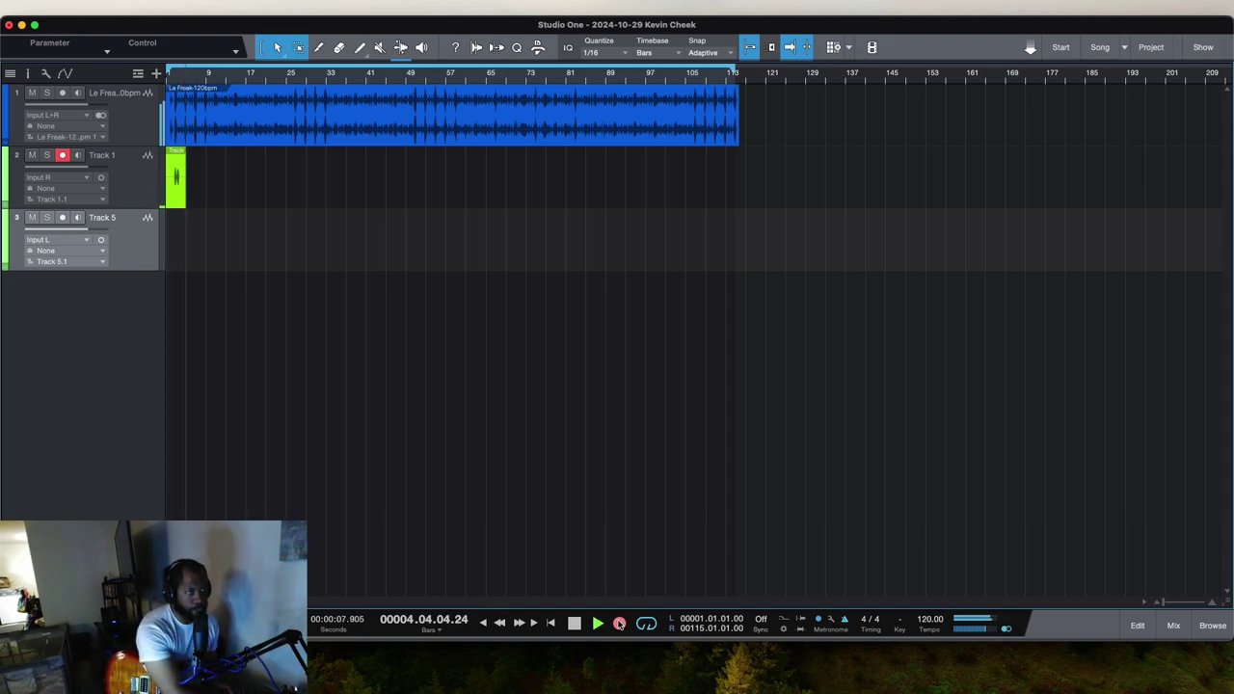
pyautogui.click(619, 624)
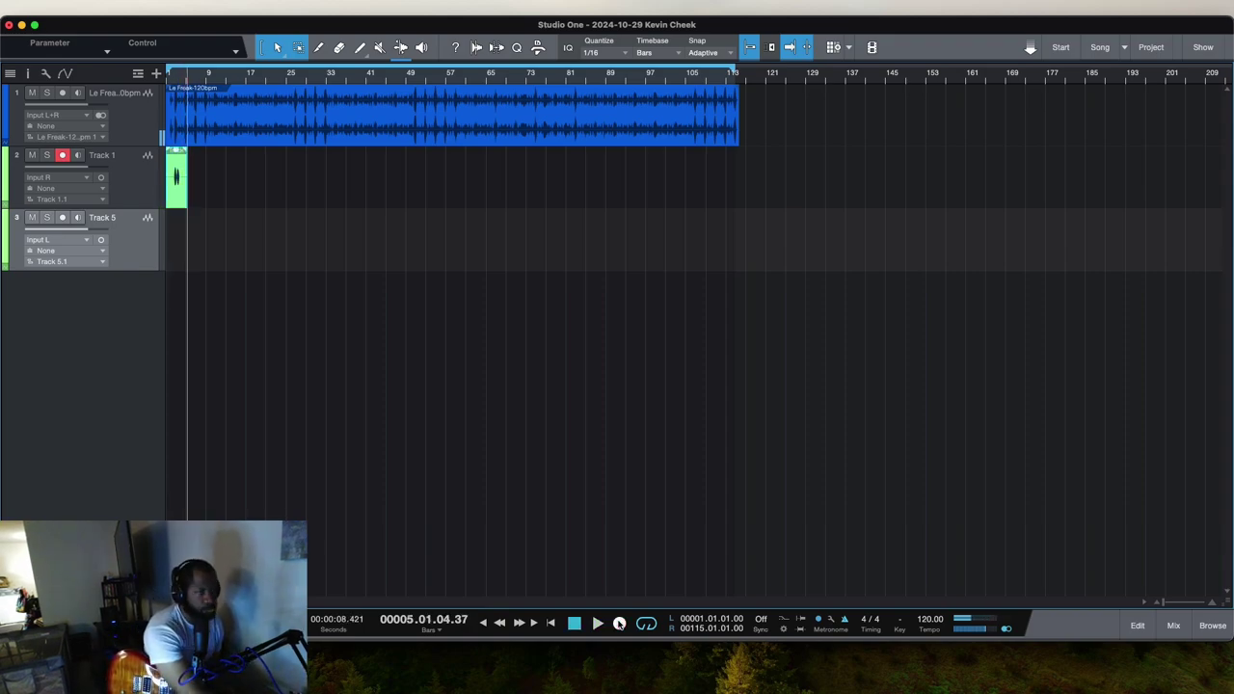
pyautogui.hotkey('ctrl', 'z')
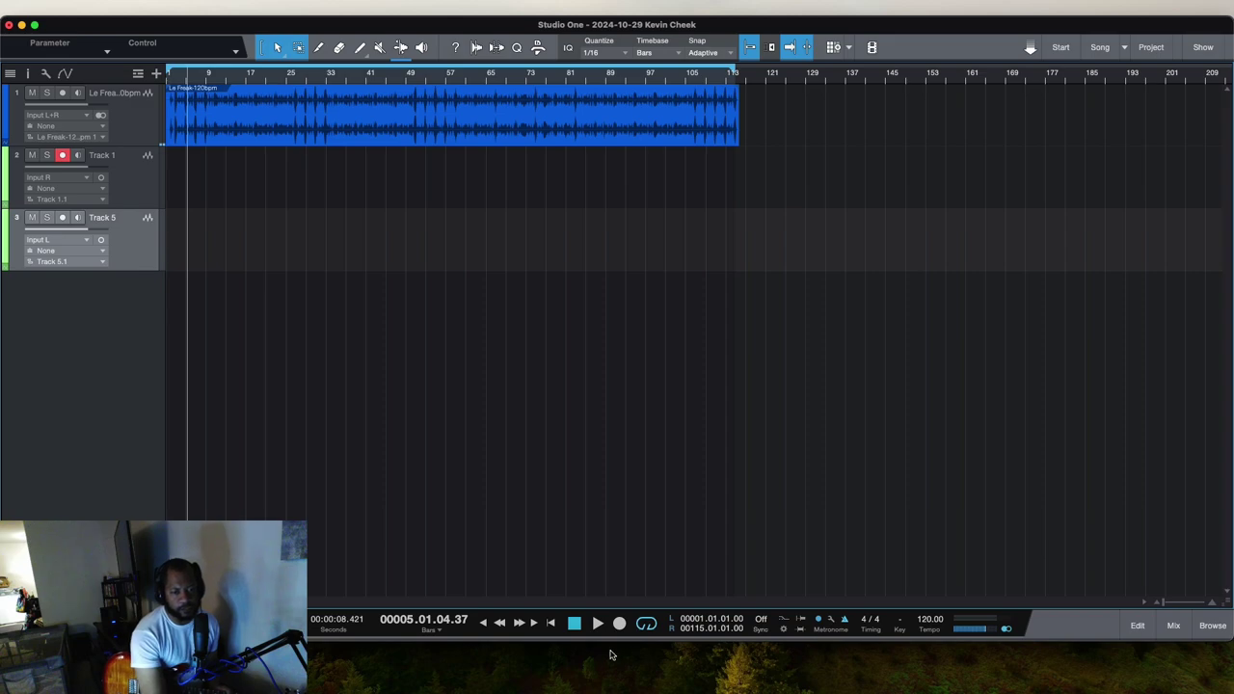
# Step: Record a full-length guitar take on Track 1 from the song start and disarm the track
pyautogui.click(576, 626)
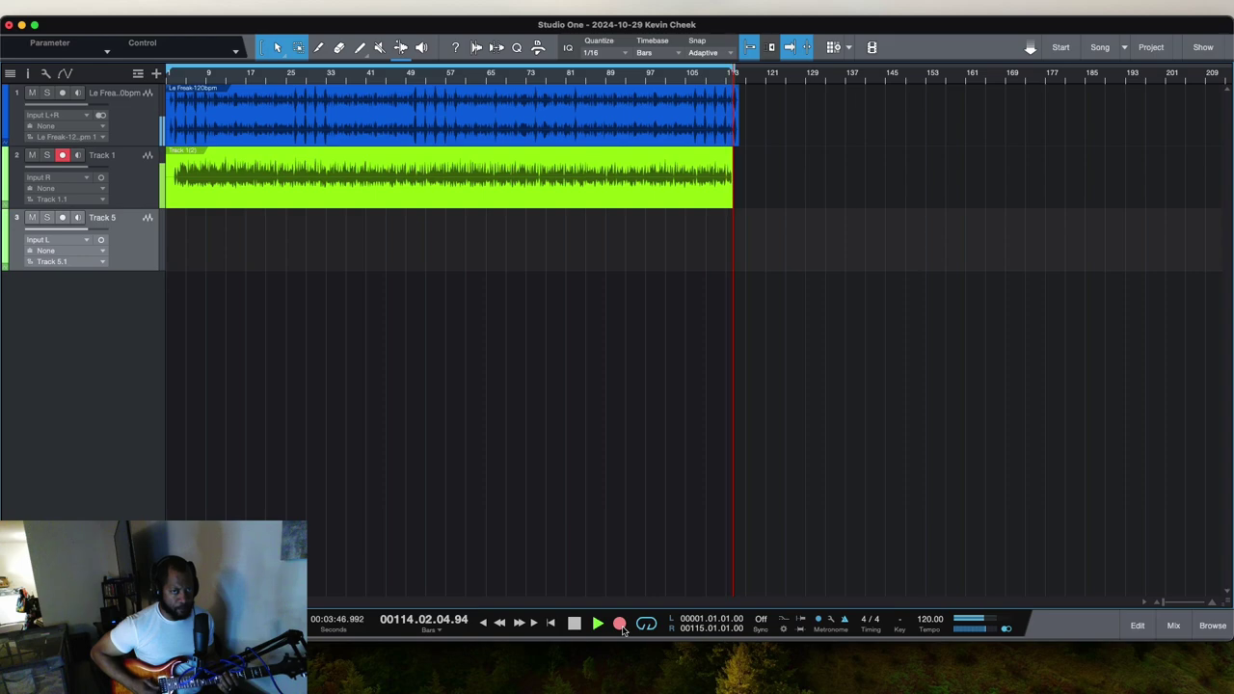
pyautogui.click(619, 624)
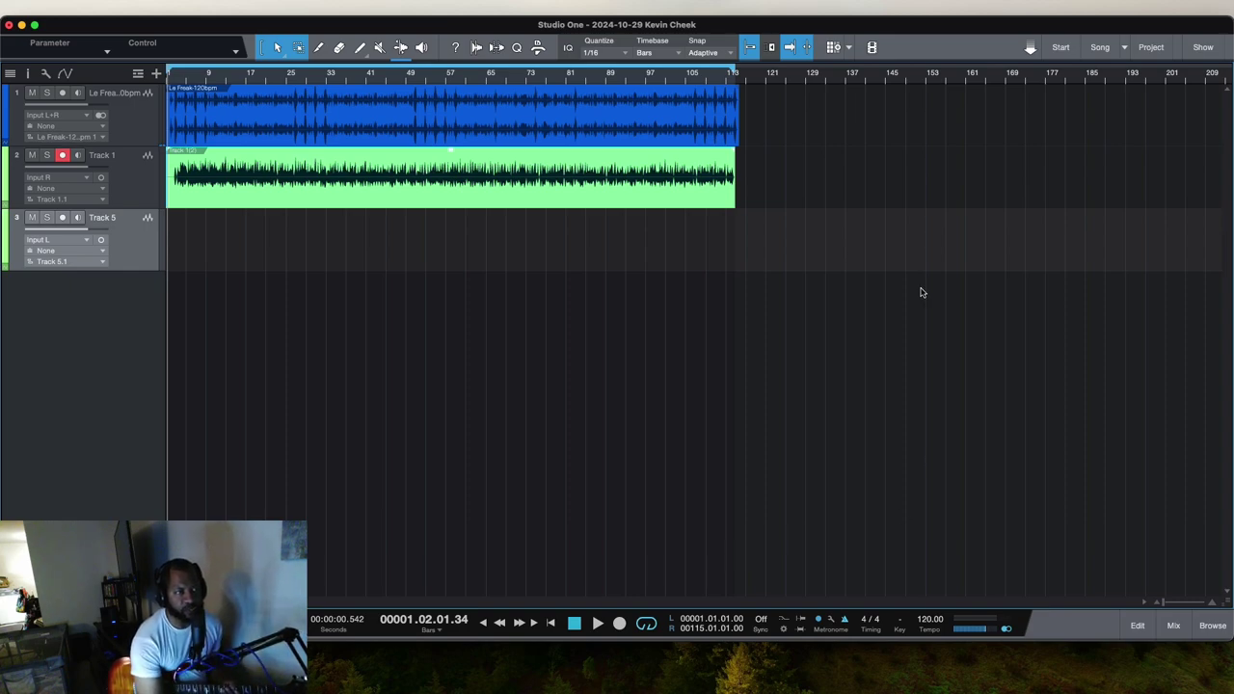
pyautogui.click(62, 156)
# Step: Set Track 5's input to Input R and arm it for recording while playing the song from the start
pyautogui.click(573, 622)
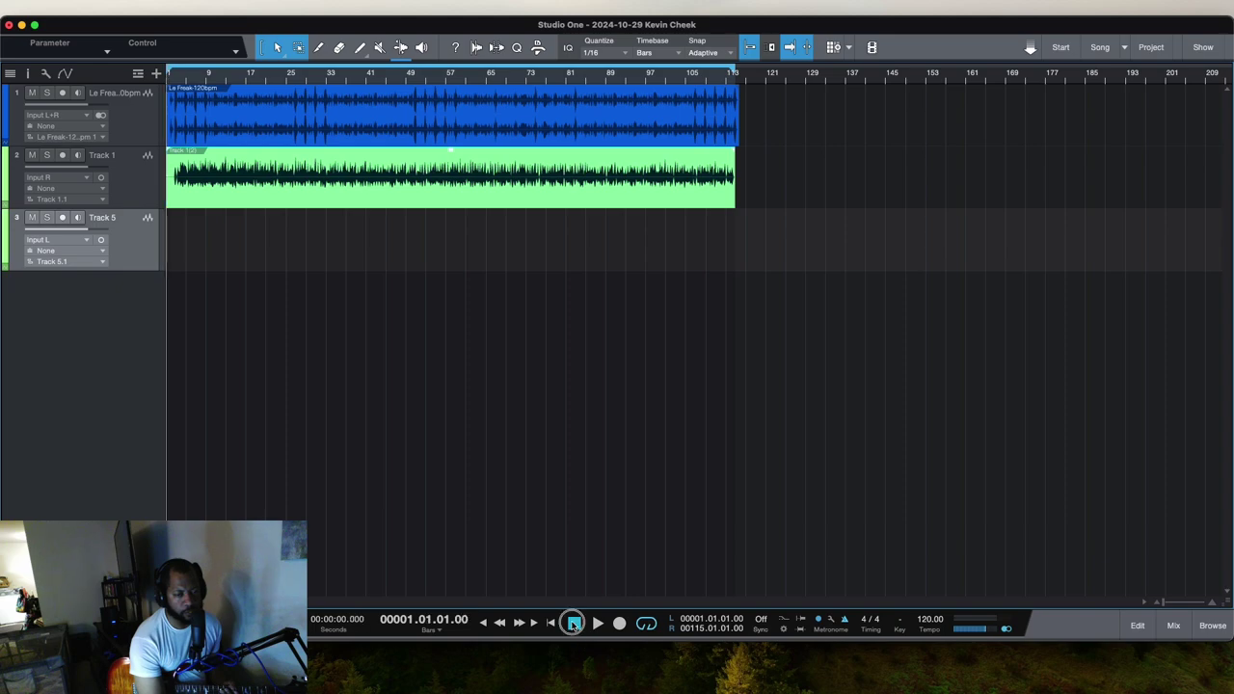
pyautogui.click(596, 624)
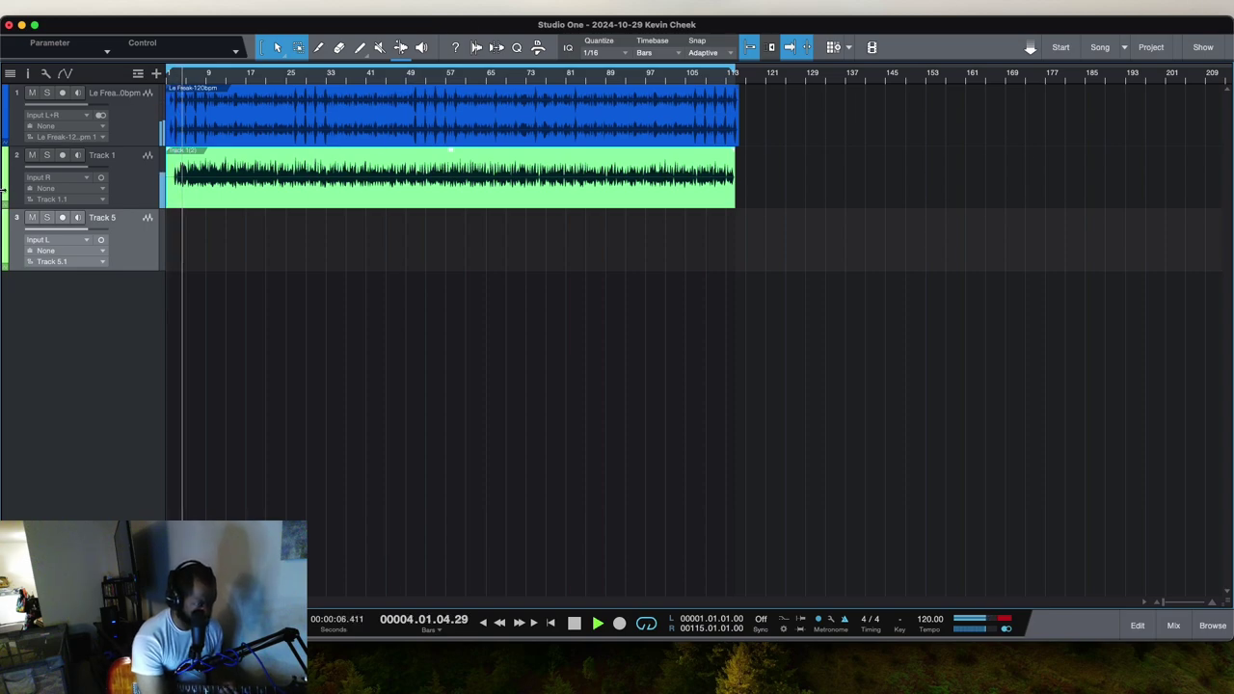
pyautogui.click(78, 241)
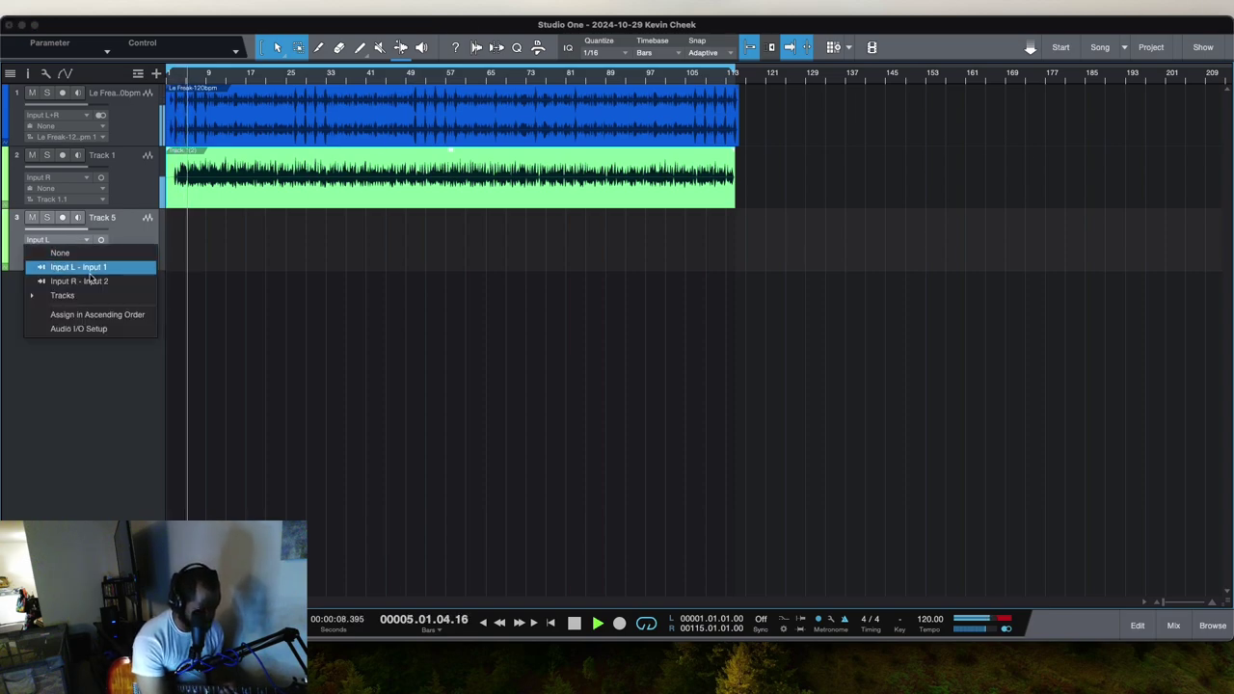
pyautogui.click(77, 280)
pyautogui.click(62, 218)
pyautogui.click(77, 218)
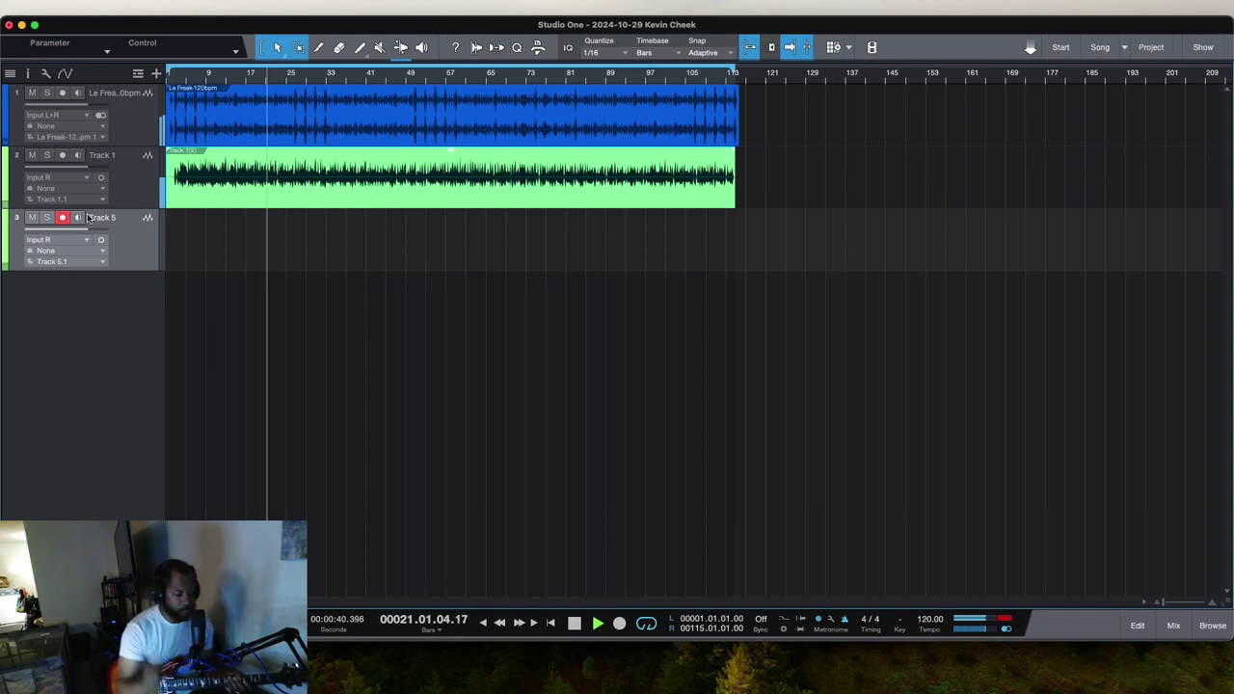
pyautogui.press('space')
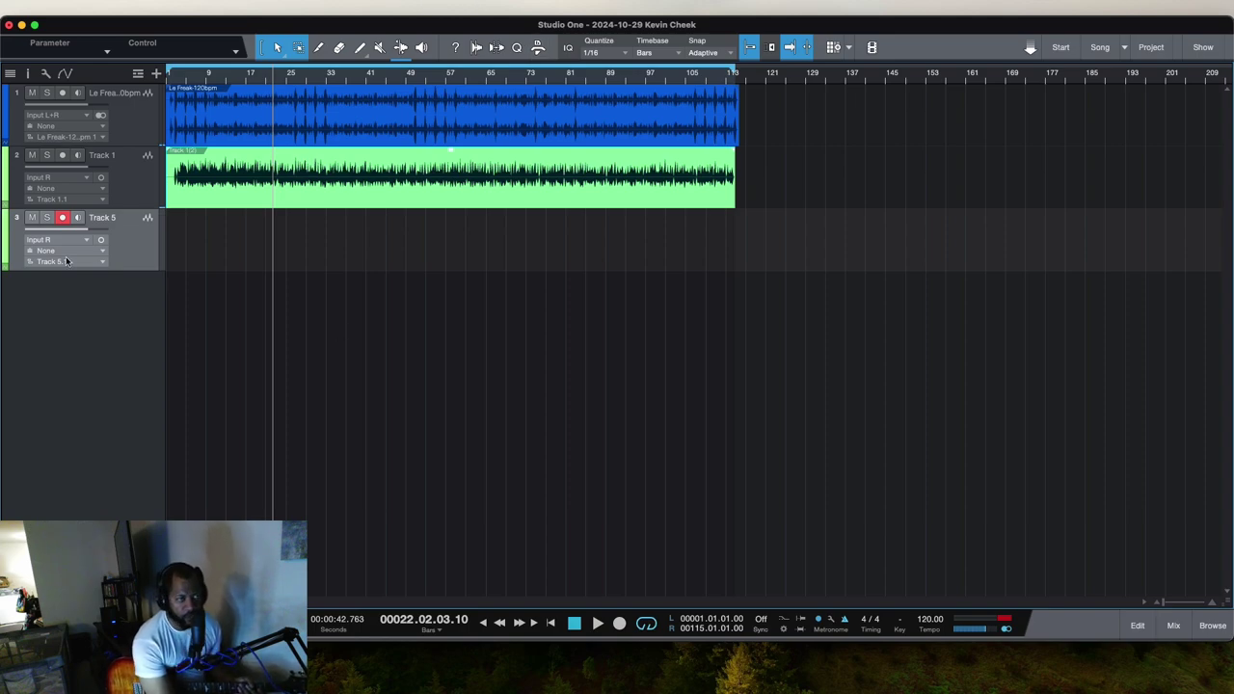
# Step: Pan Track 1 to L56 and Track 5 to R71 in the mixer
pyautogui.click(1174, 629)
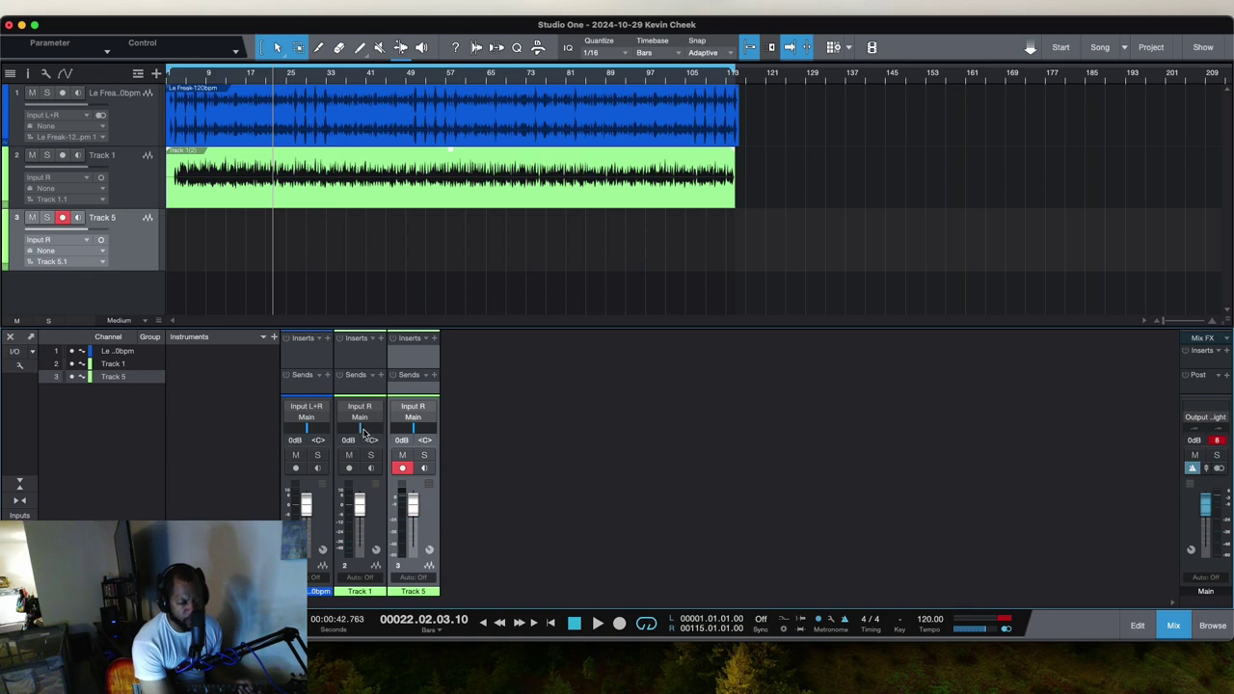
pyautogui.moveTo(362, 434); pyautogui.dragTo(427, 432)
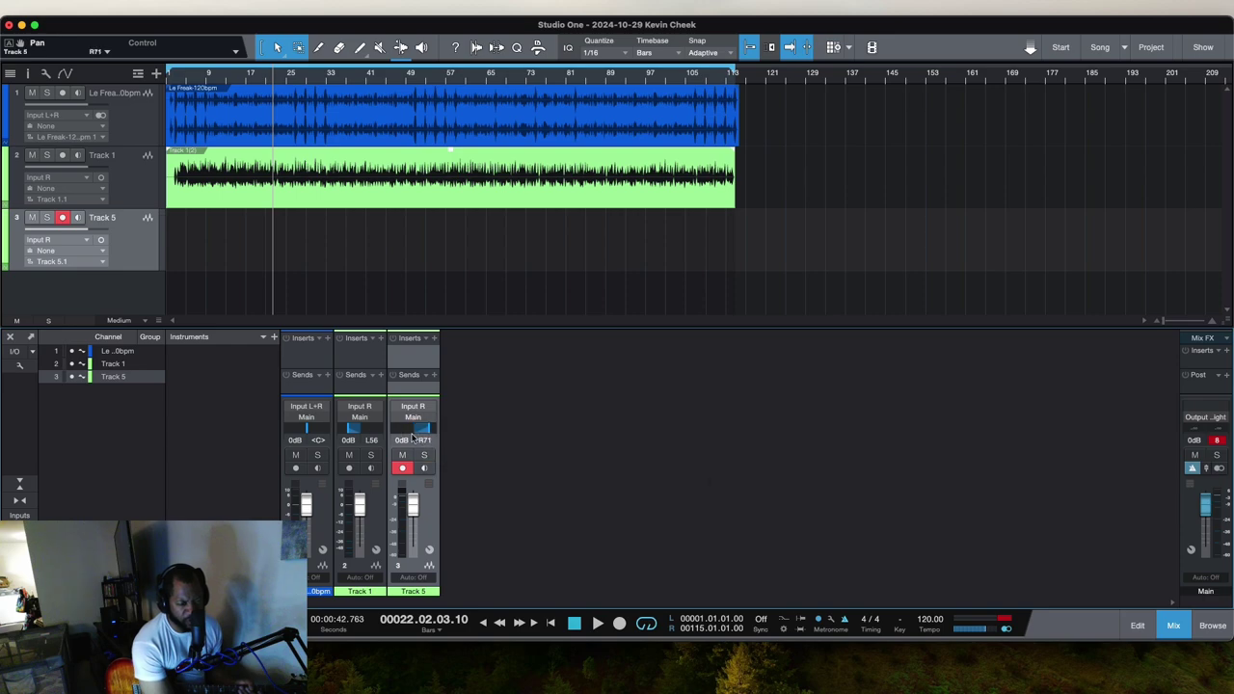
pyautogui.click(1171, 625)
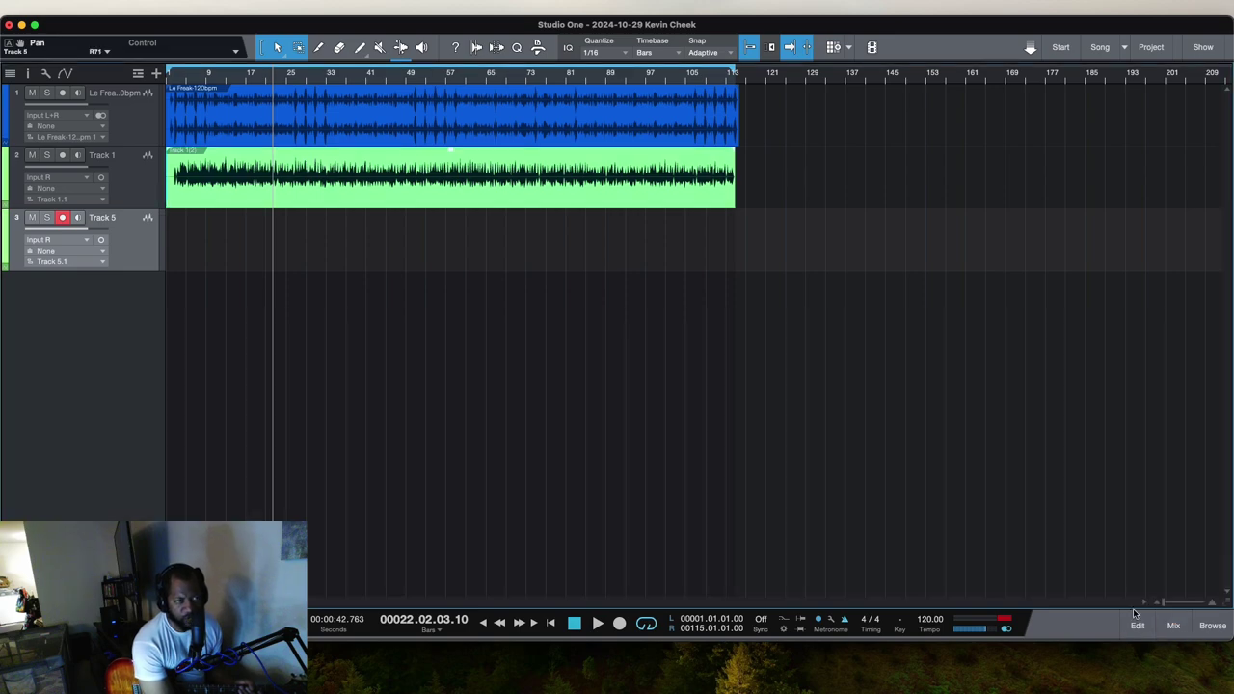
# Step: Record a full-length guitar take on Track 5 from the song start
pyautogui.click(575, 623)
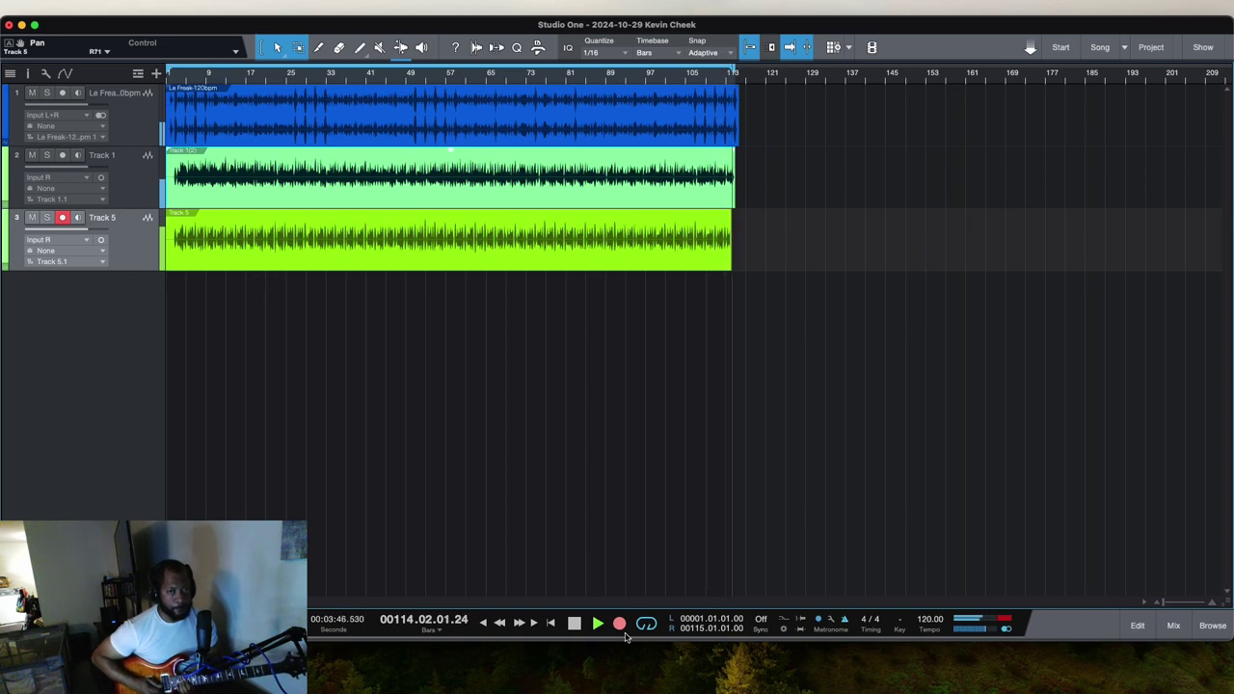
pyautogui.press('space')
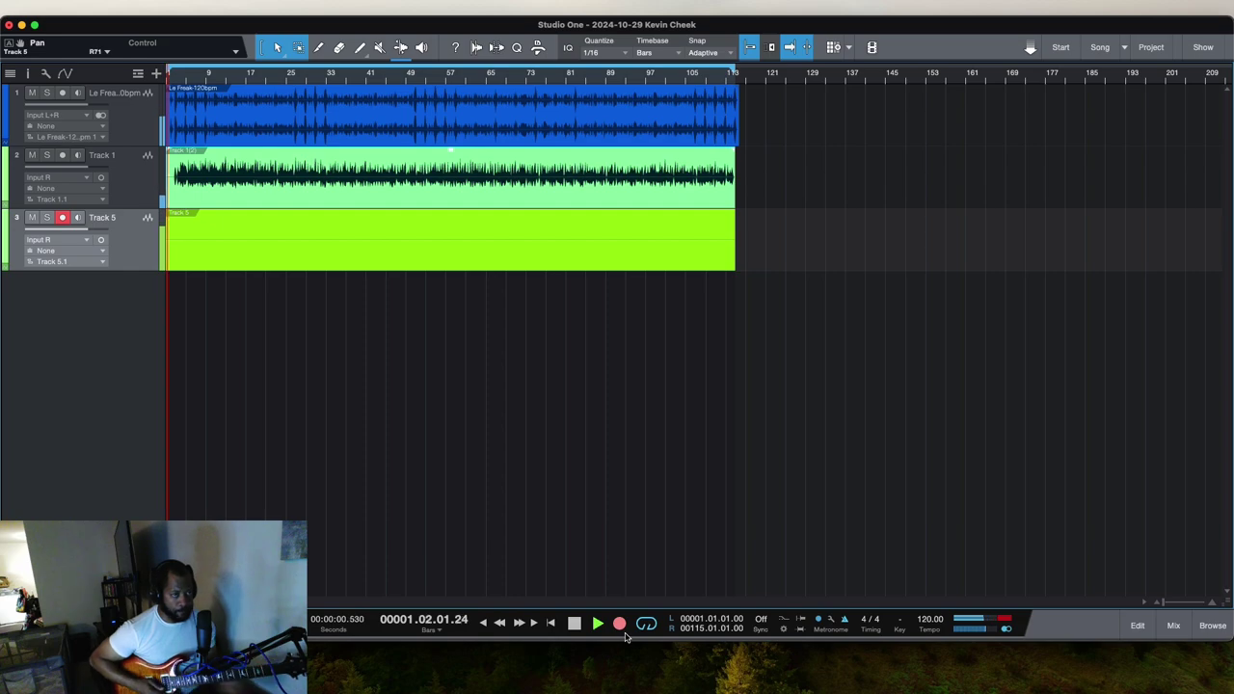
pyautogui.press('space')
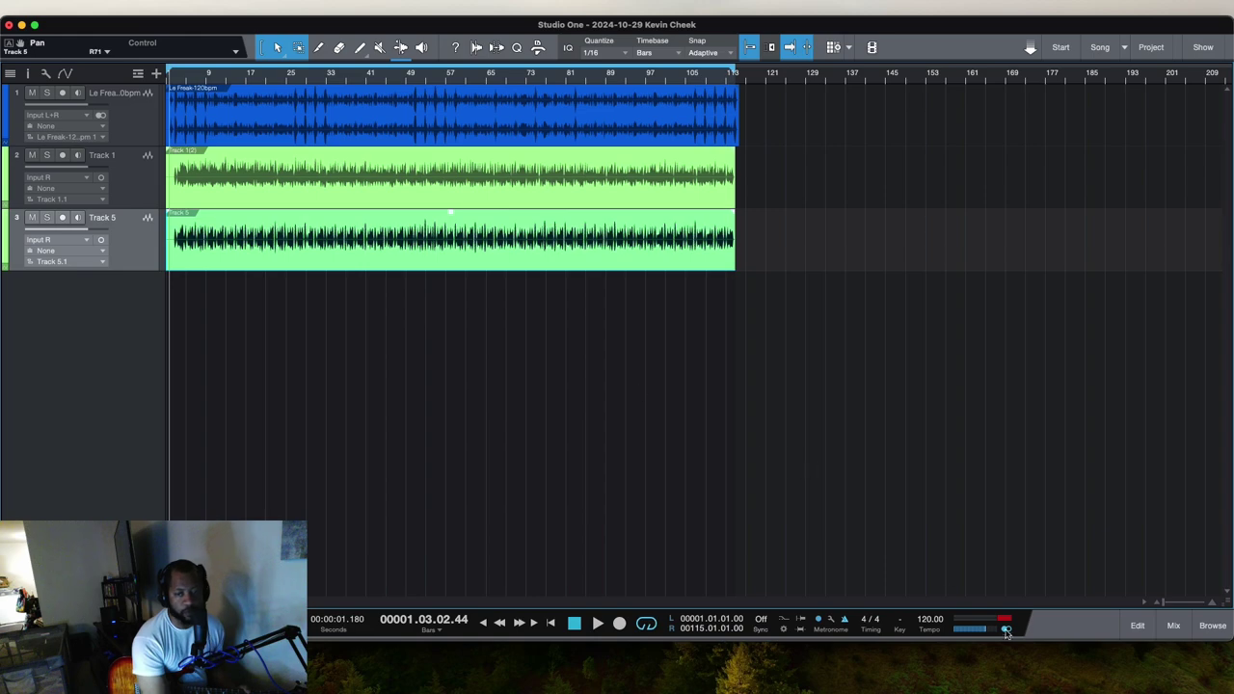
# Step: Pan Track 1 hard left and Track 5 hard right while playing the song from the start
pyautogui.click(574, 624)
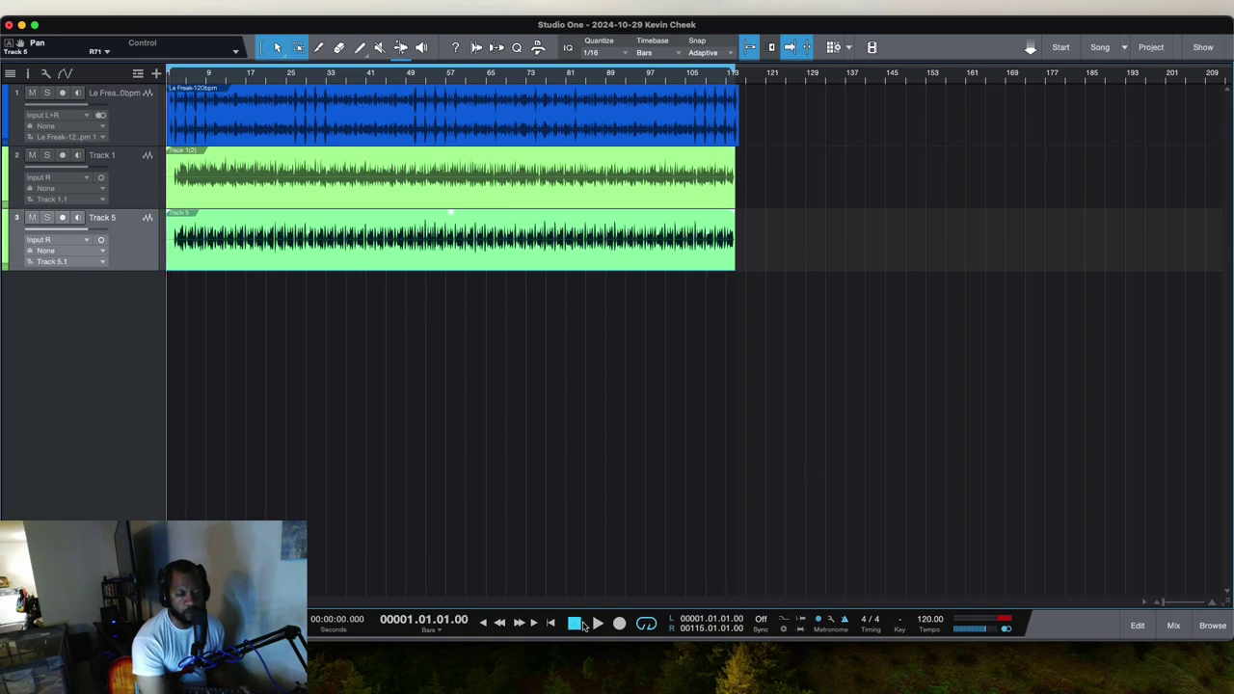
pyautogui.click(596, 624)
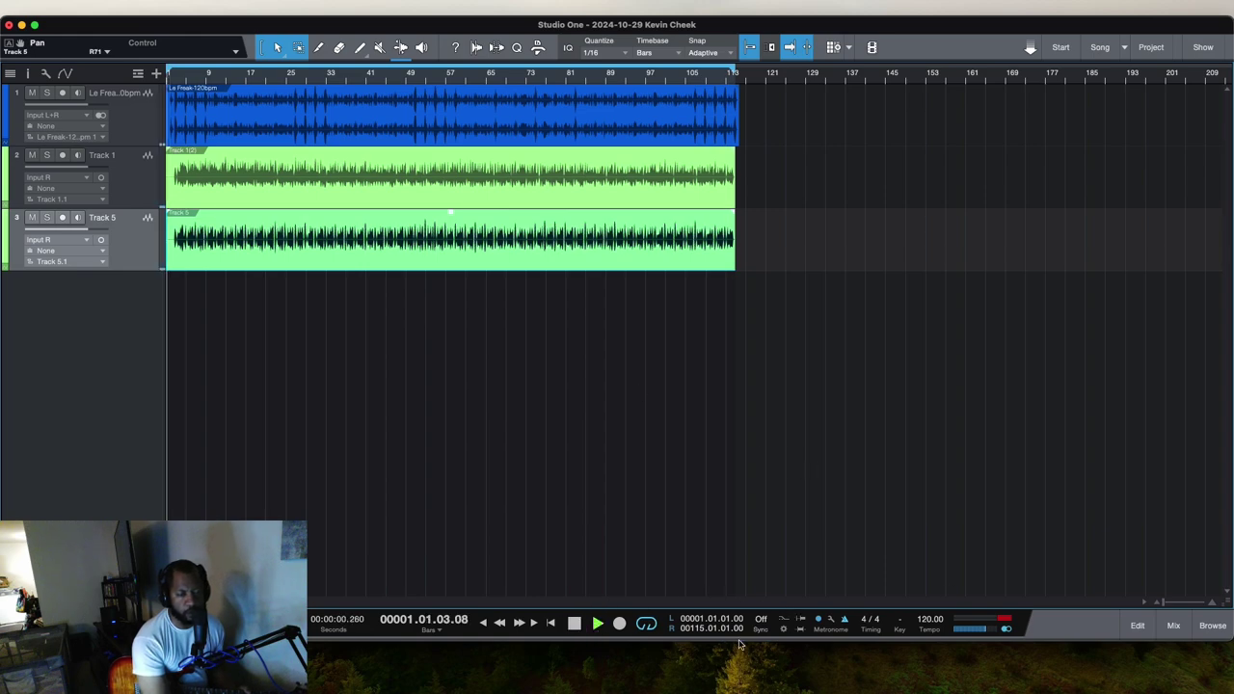
pyautogui.click(1172, 627)
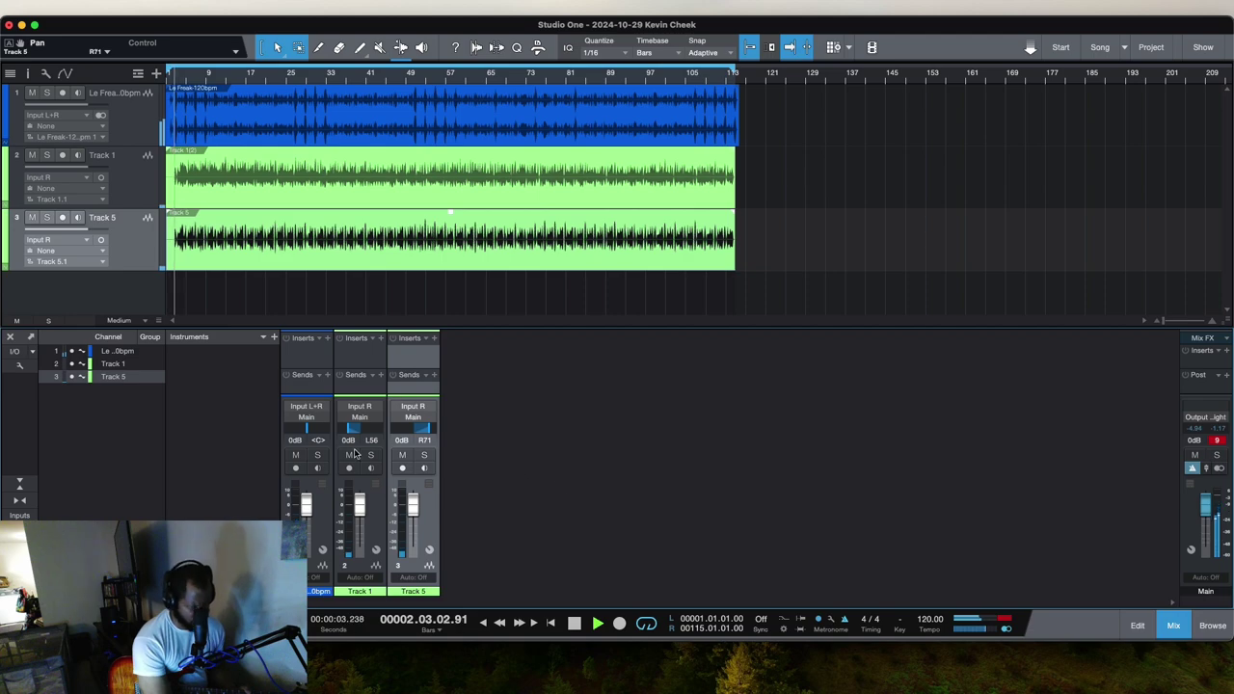
pyautogui.moveTo(351, 430); pyautogui.dragTo(328, 432)
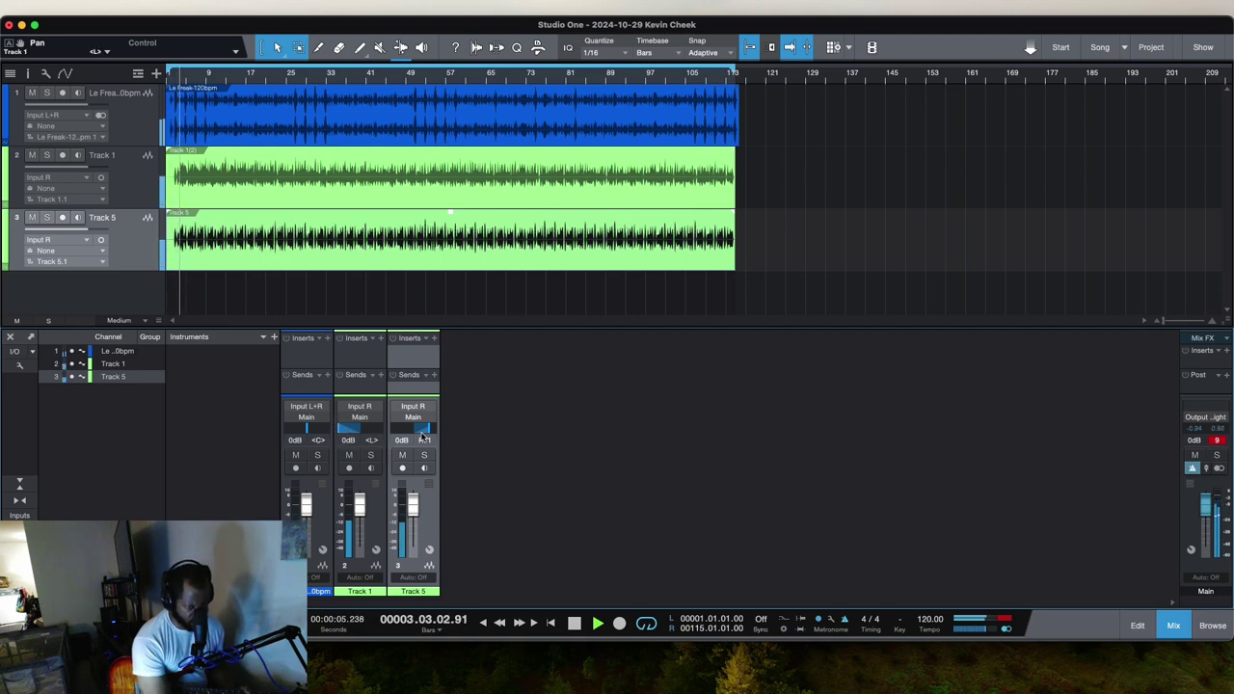
pyautogui.moveTo(433, 436)
pyautogui.mouseDown()
pyautogui.moveTo(427, 427)
pyautogui.moveTo(446, 432)
pyautogui.mouseUp()
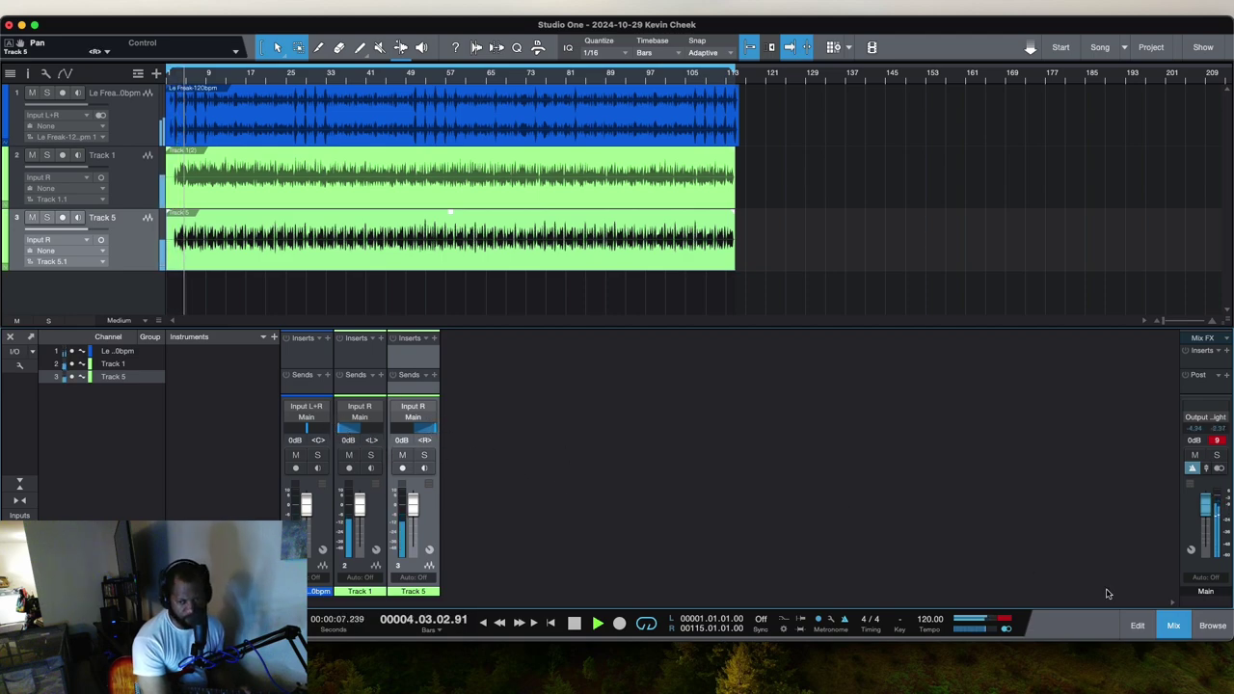
pyautogui.click(1173, 625)
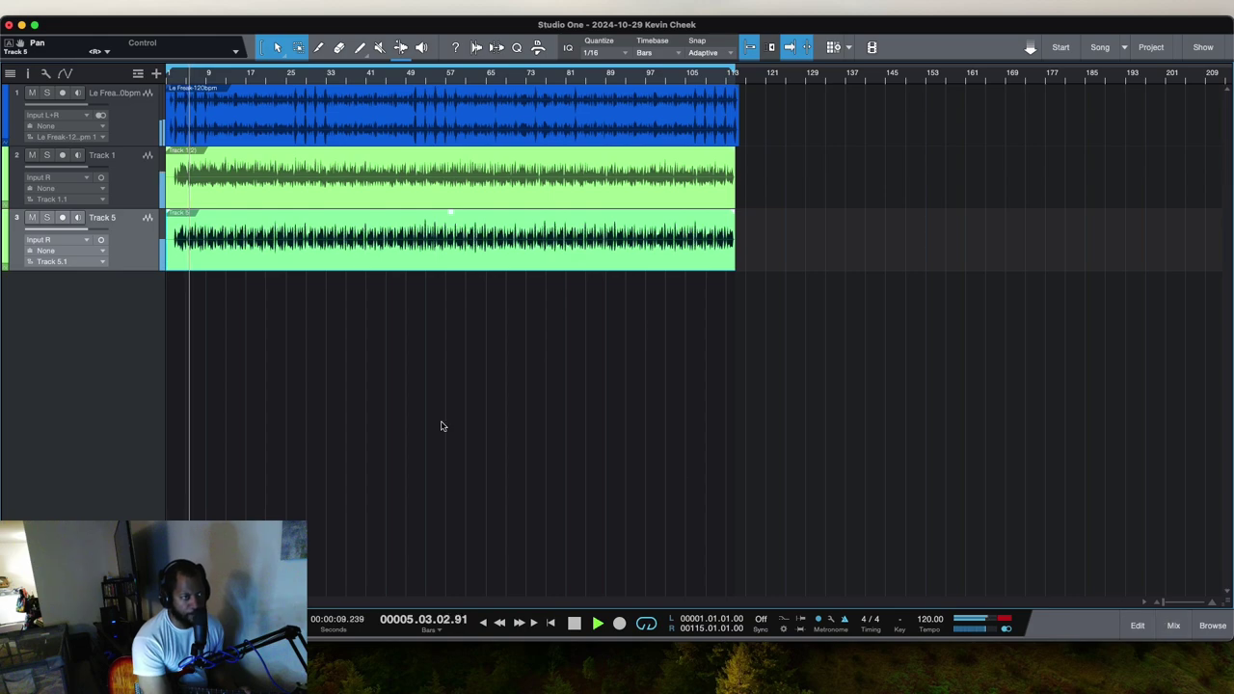
# Step: Add one mono audio track named Track with Input R as its input
pyautogui.click(155, 75)
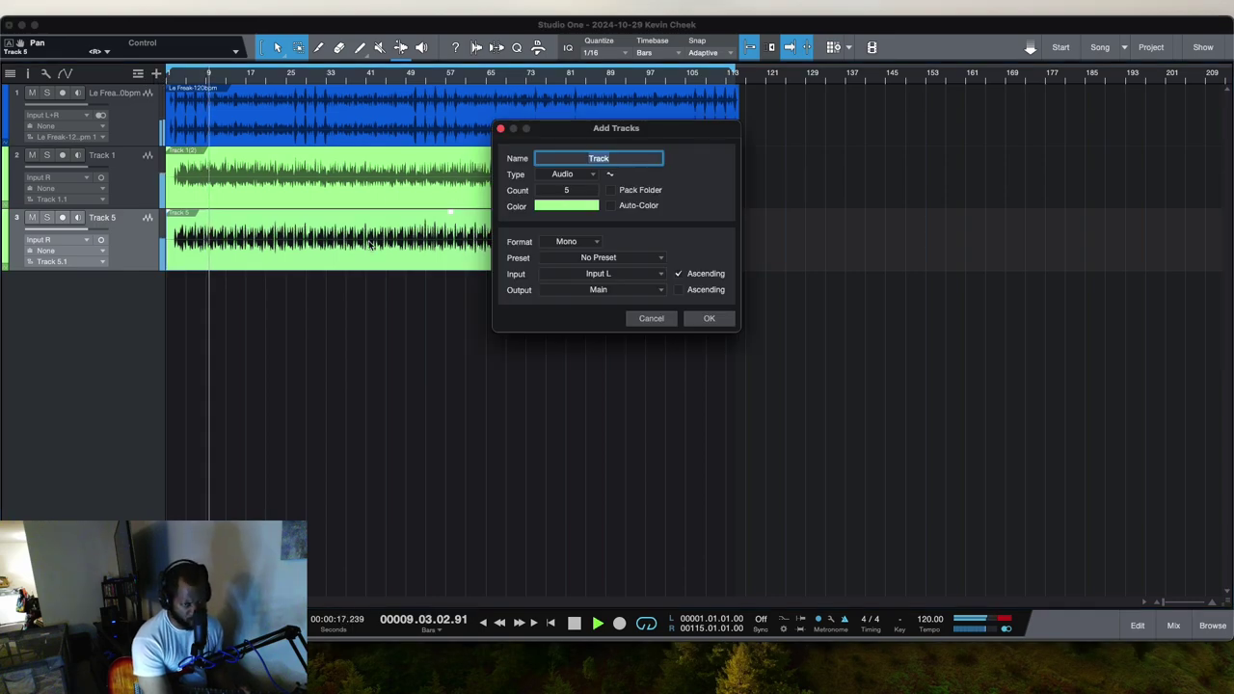
pyautogui.click(569, 192)
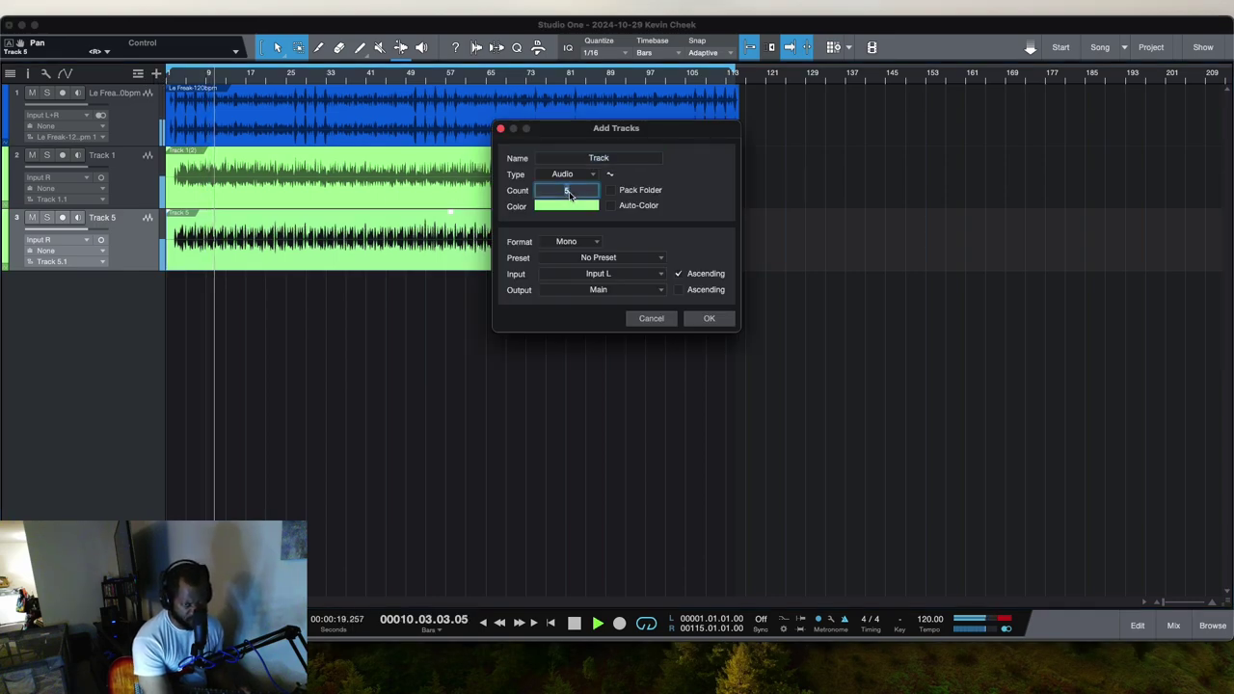
pyautogui.write('1')
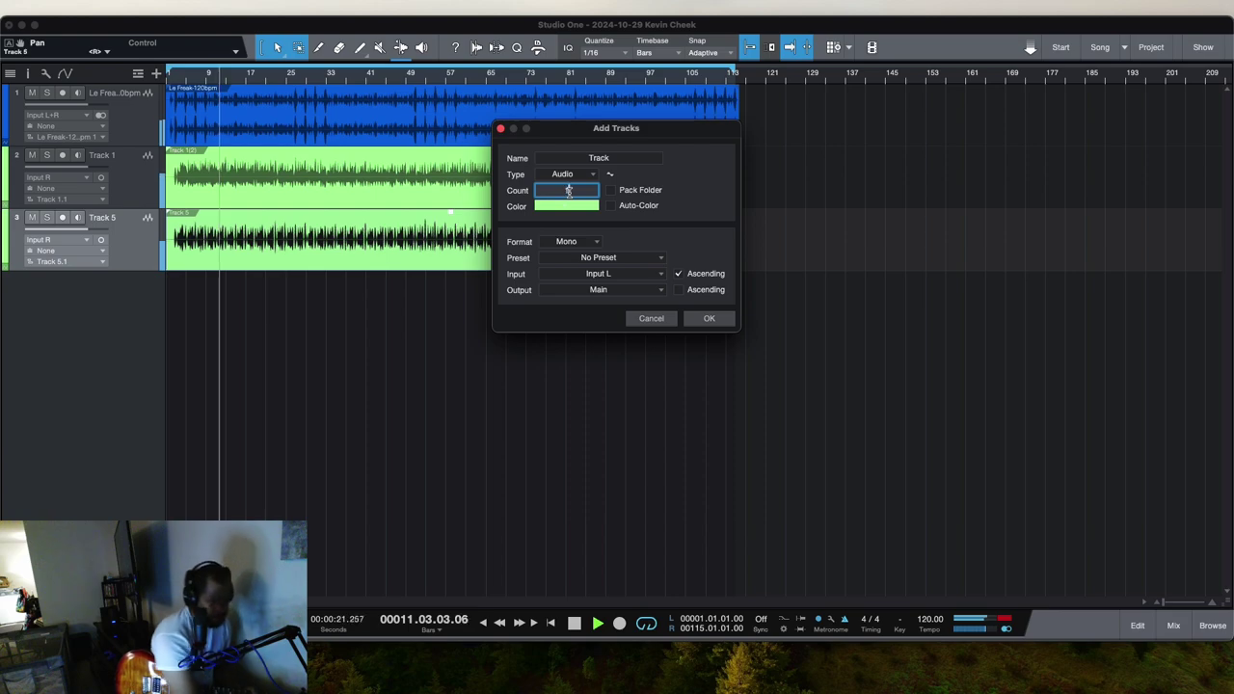
pyautogui.click(627, 274)
pyautogui.click(621, 305)
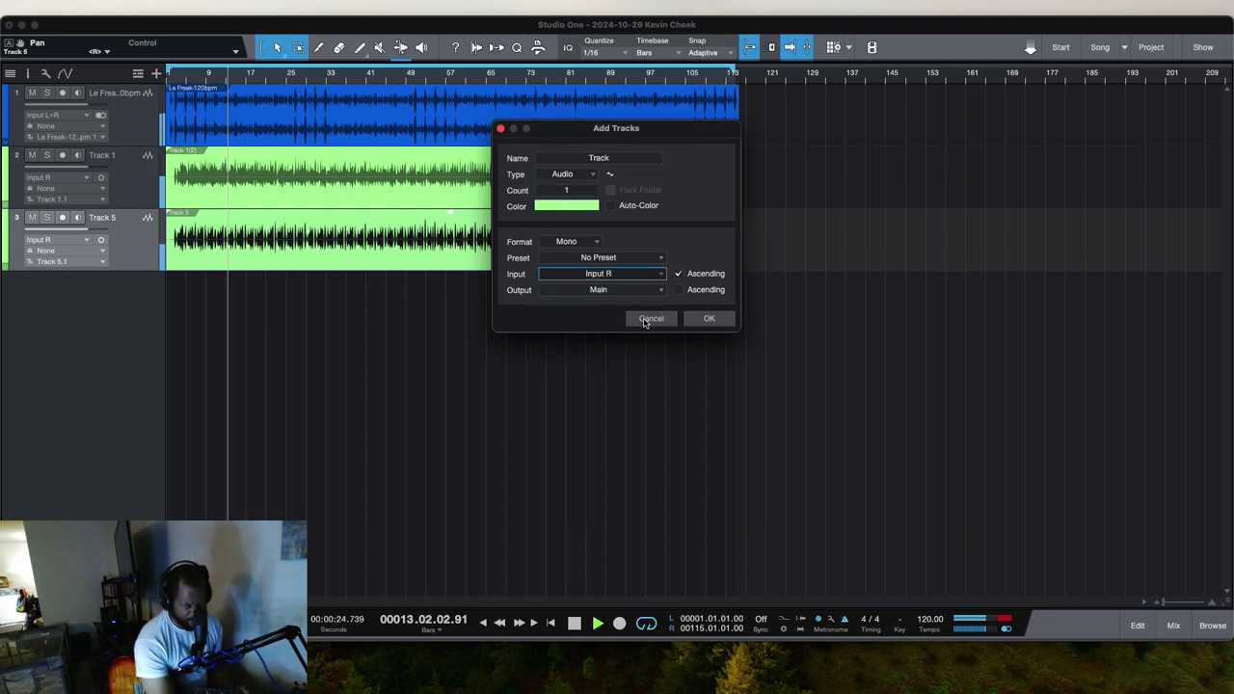
pyautogui.click(704, 319)
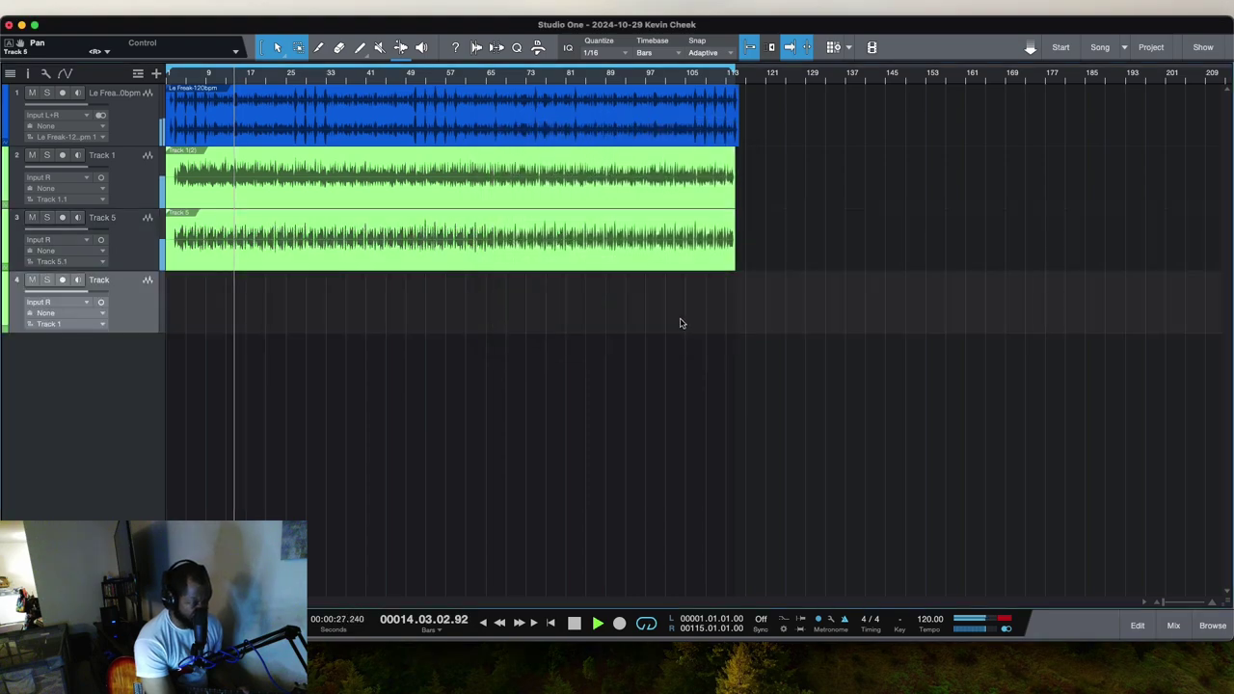
# Step: Arm the new fourth track and record a guitar take from the song start to about bar 21
pyautogui.click(62, 280)
pyautogui.click(77, 279)
pyautogui.click(80, 280)
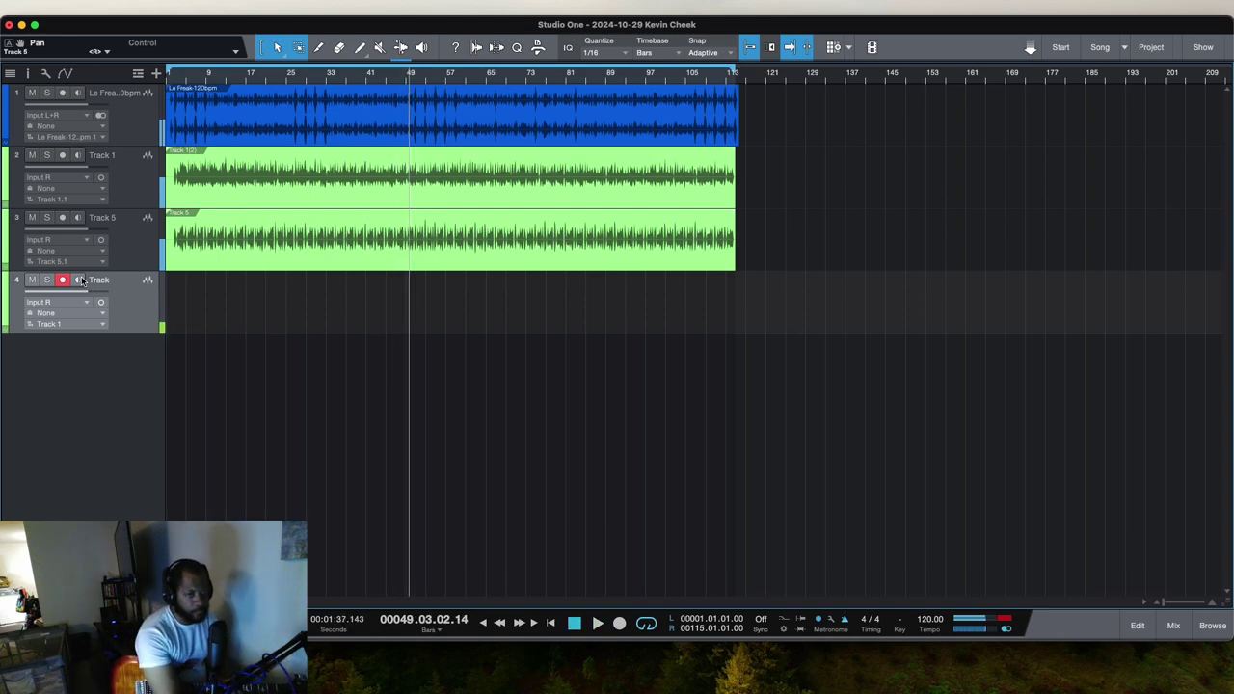
pyautogui.click(577, 624)
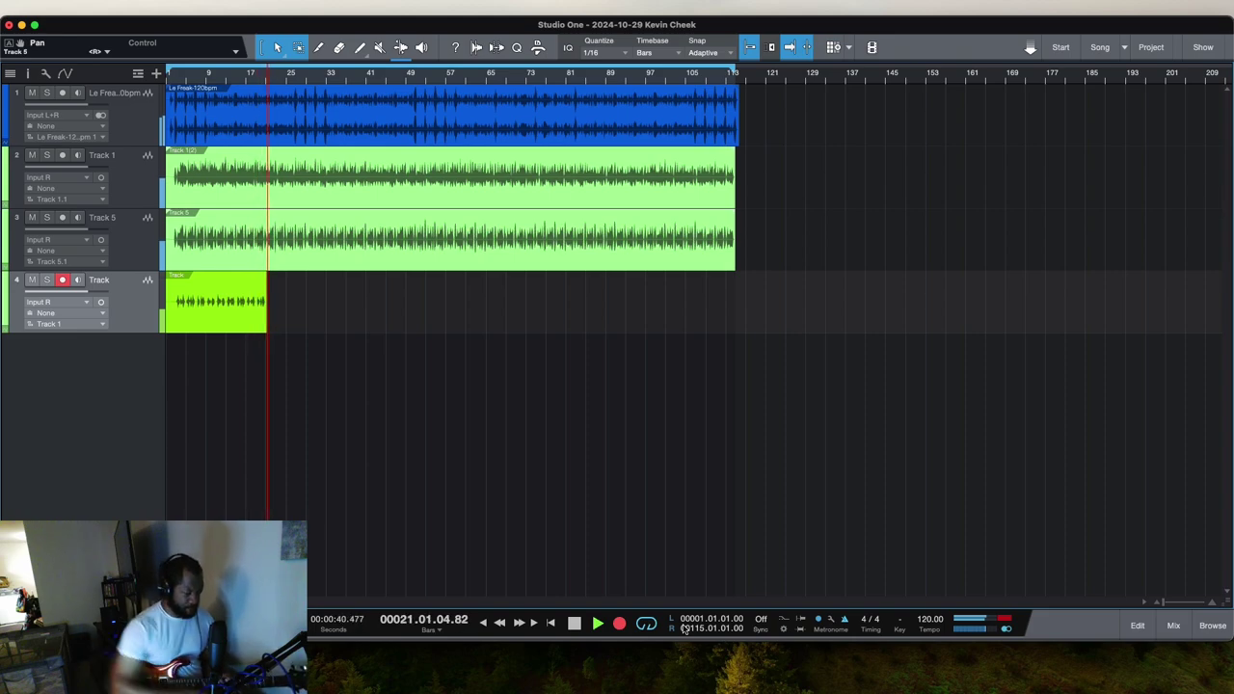
pyautogui.press('space')
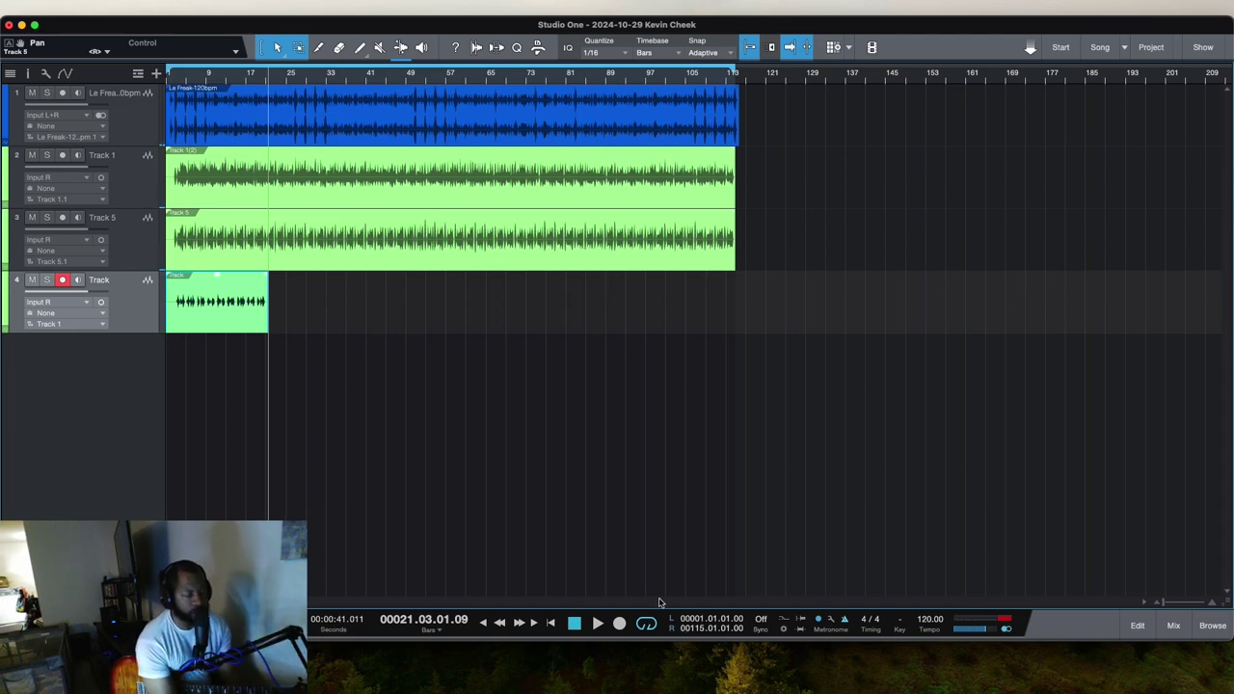
# Step: Enlarge the track heights and magnify the timeline so the fourth track's recording shows from bar 1
pyautogui.click(130, 529)
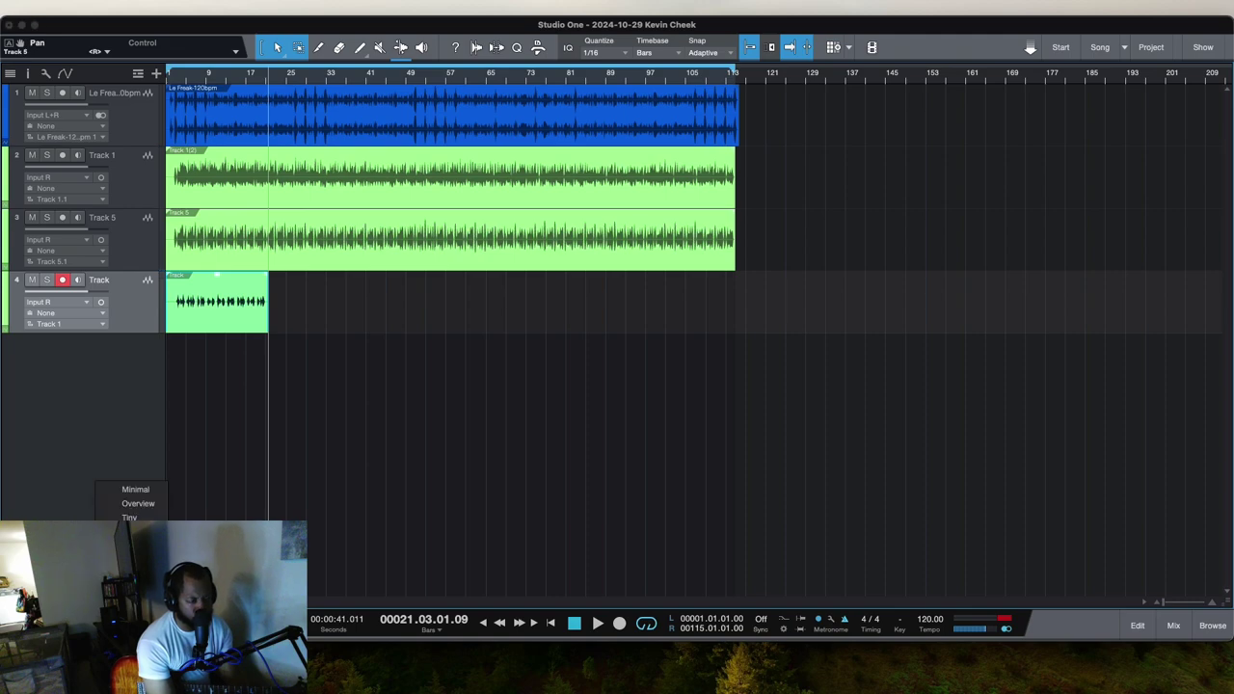
pyautogui.click(135, 561)
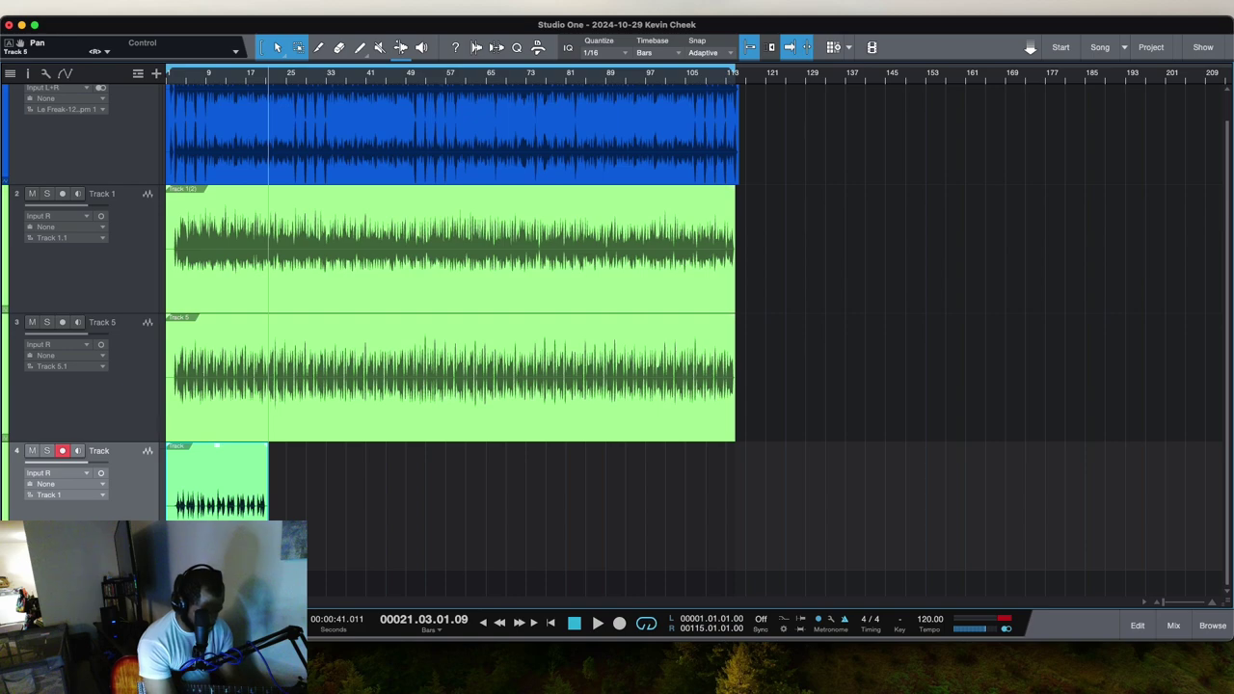
pyautogui.hotkey('shift', 'w')
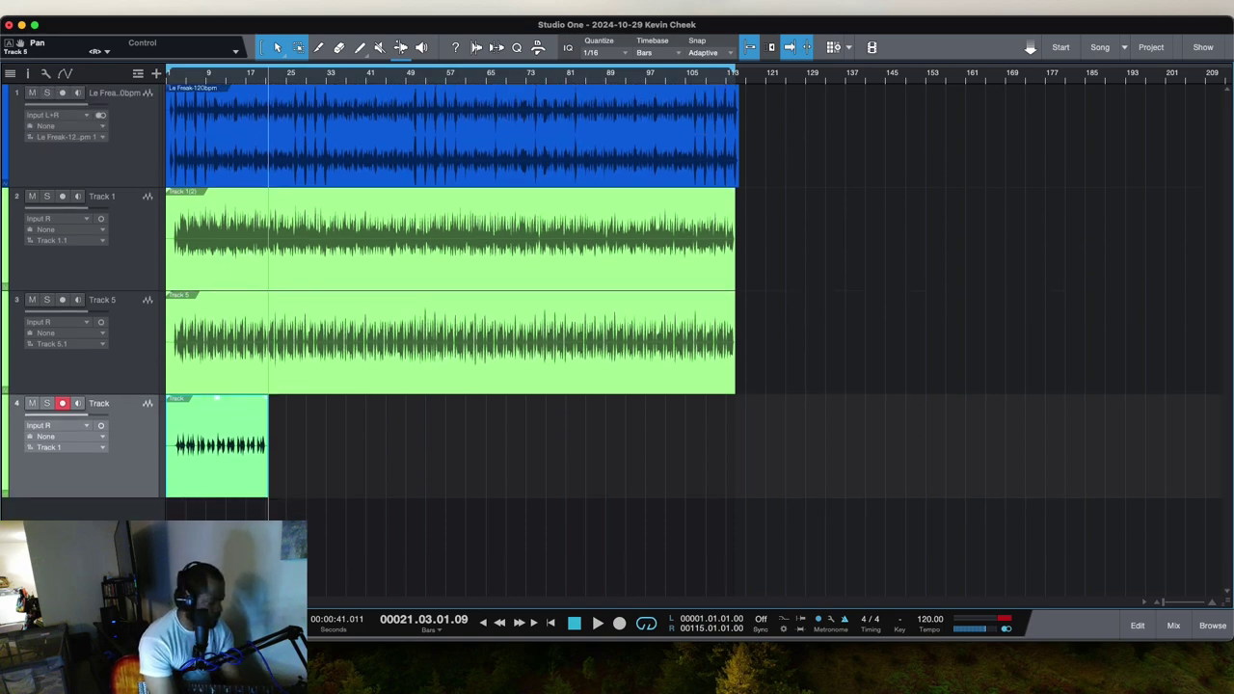
pyautogui.press('e')
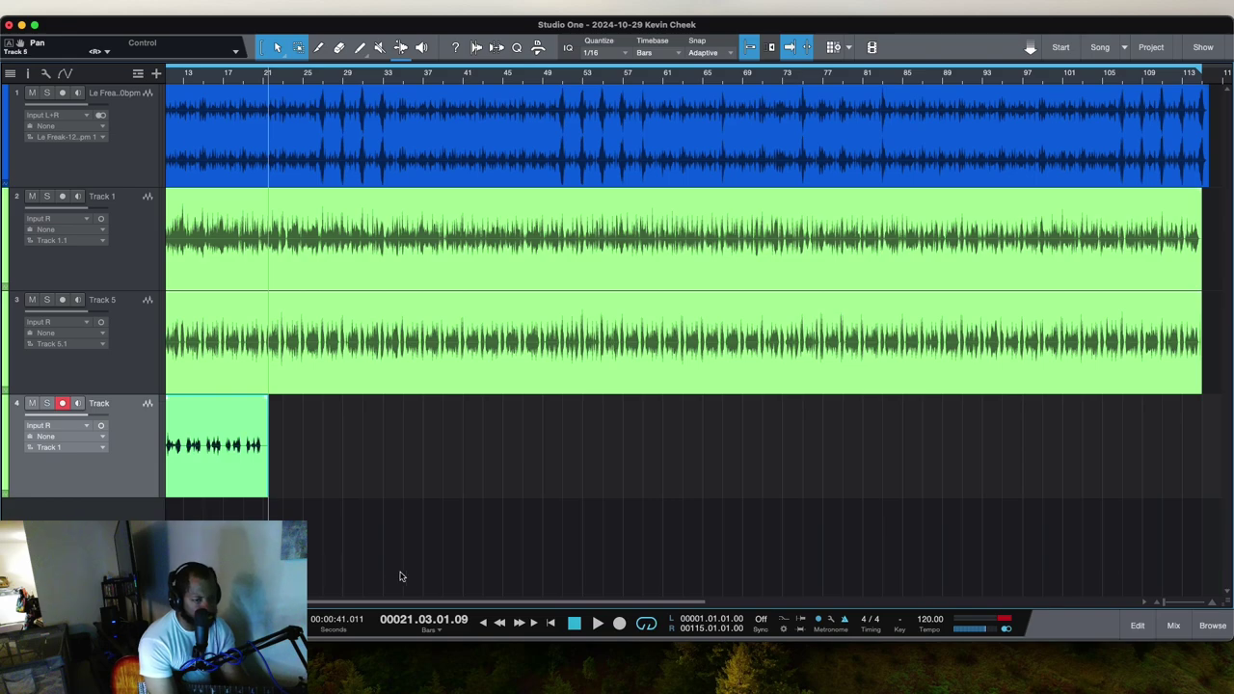
pyautogui.moveTo(445, 599); pyautogui.dragTo(337, 600)
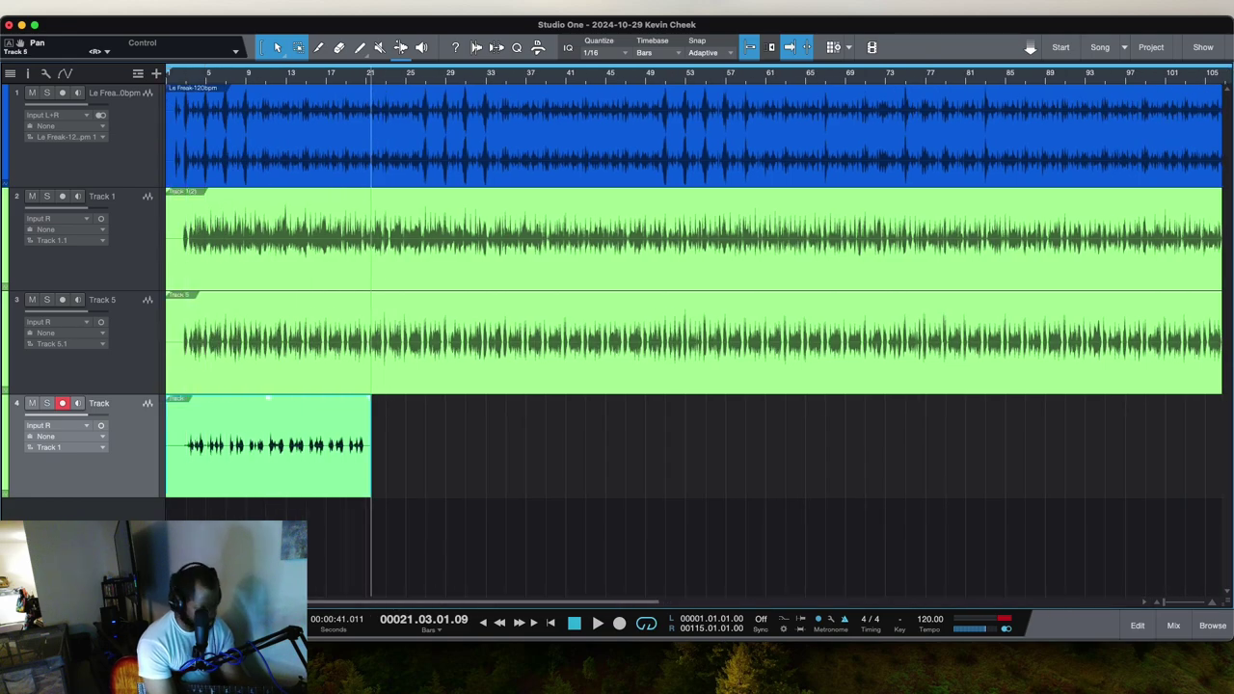
# Step: Trim the fourth track's recording to run from bar 3 to bar 21 and play its first duplicate in from about bar 17
pyautogui.moveTo(163, 466); pyautogui.dragTo(186, 473)
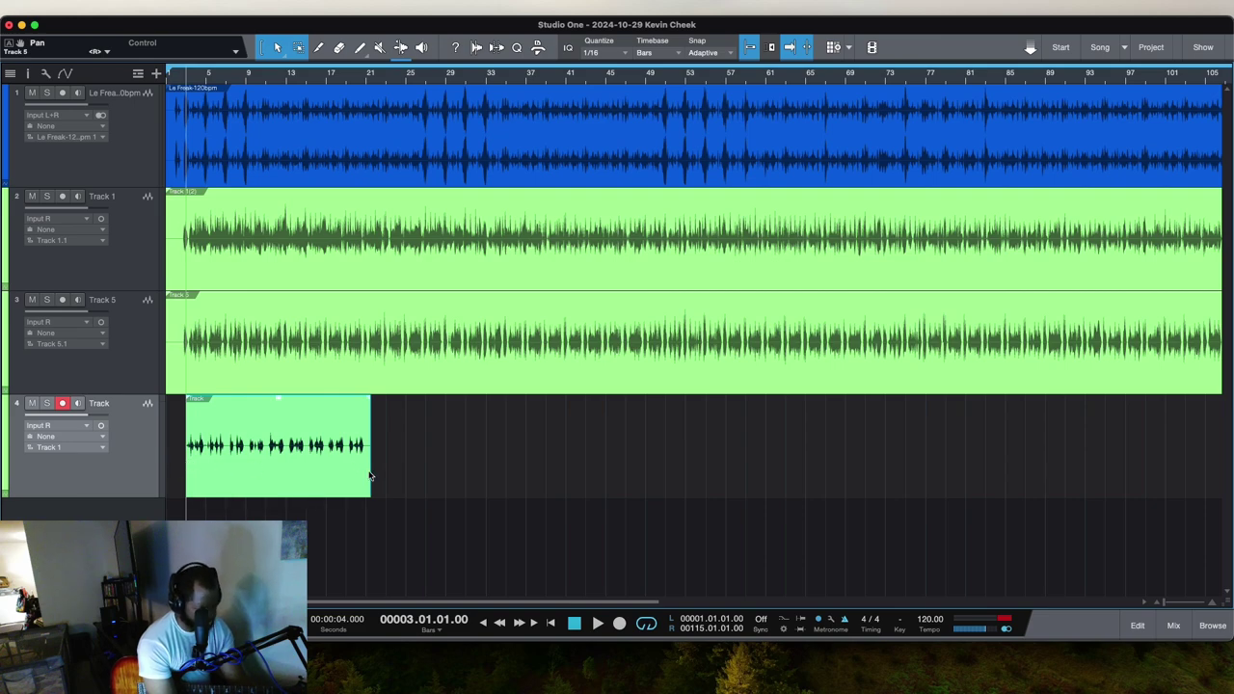
pyautogui.moveTo(375, 476); pyautogui.dragTo(365, 478)
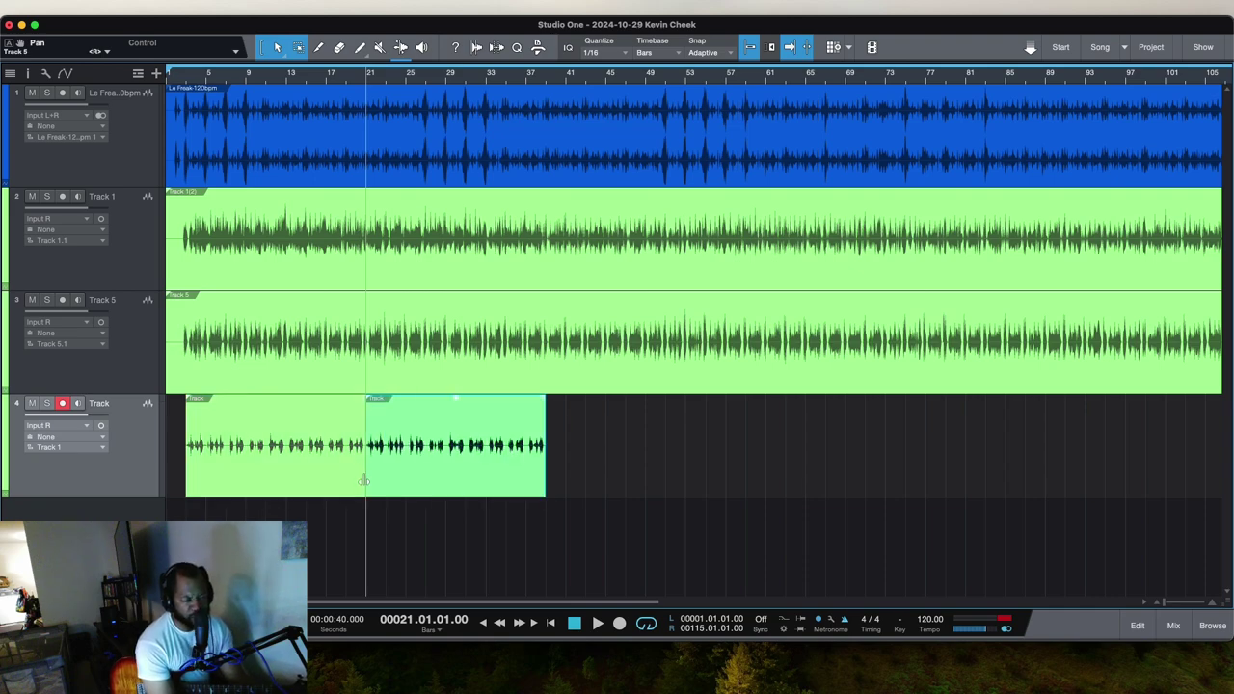
pyautogui.click(329, 78)
pyautogui.press('space')
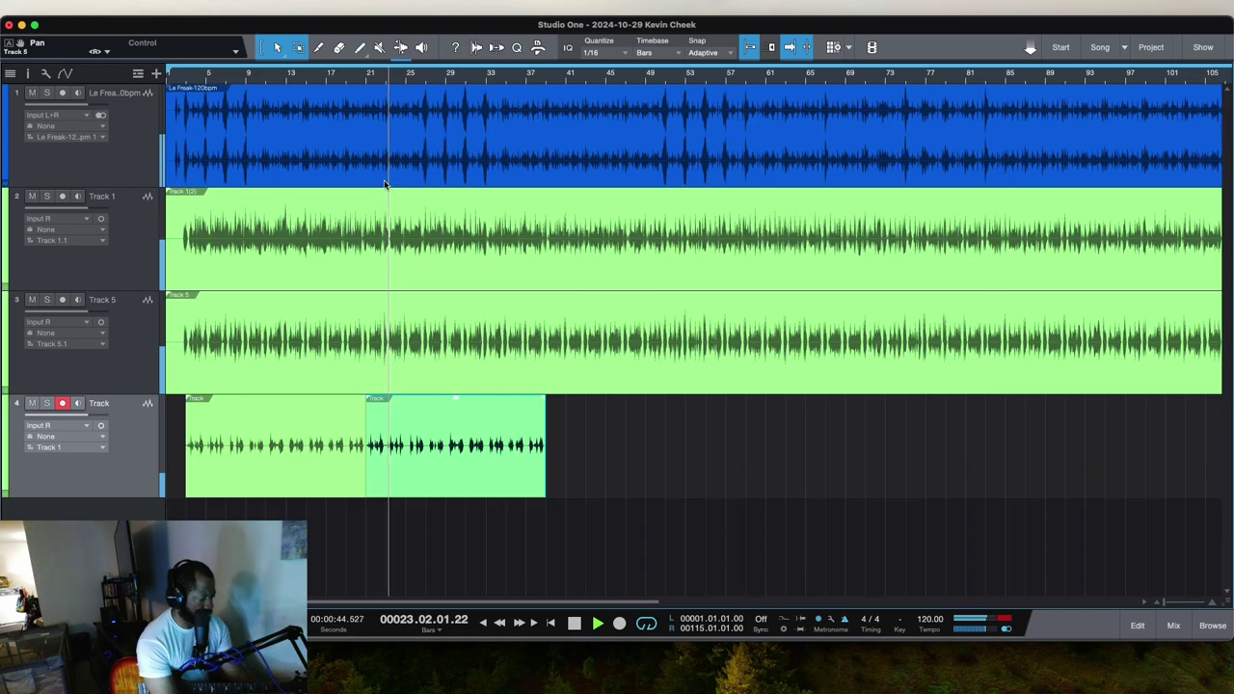
# Step: Repeat the trimmed clip along the fourth track and shorten the last copy to end level with the guitar clips at about bar 113
pyautogui.press('d')
pyautogui.press('d')
pyautogui.press('d')
pyautogui.press('d')
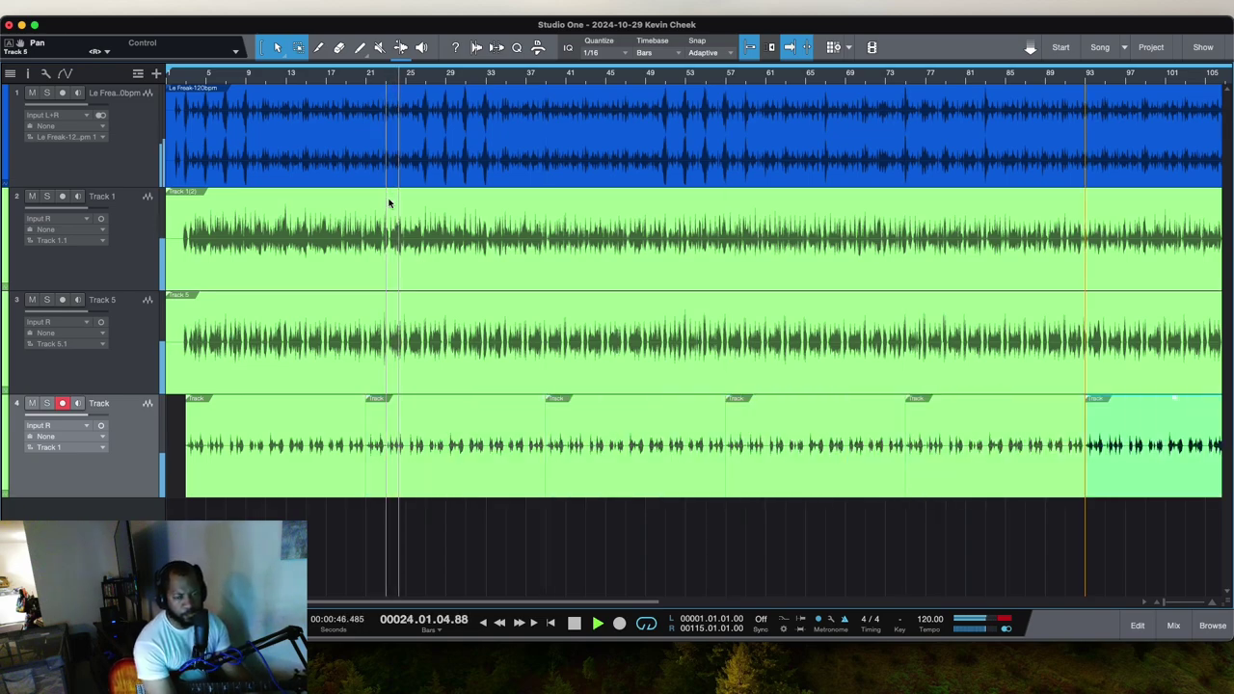
pyautogui.press('w')
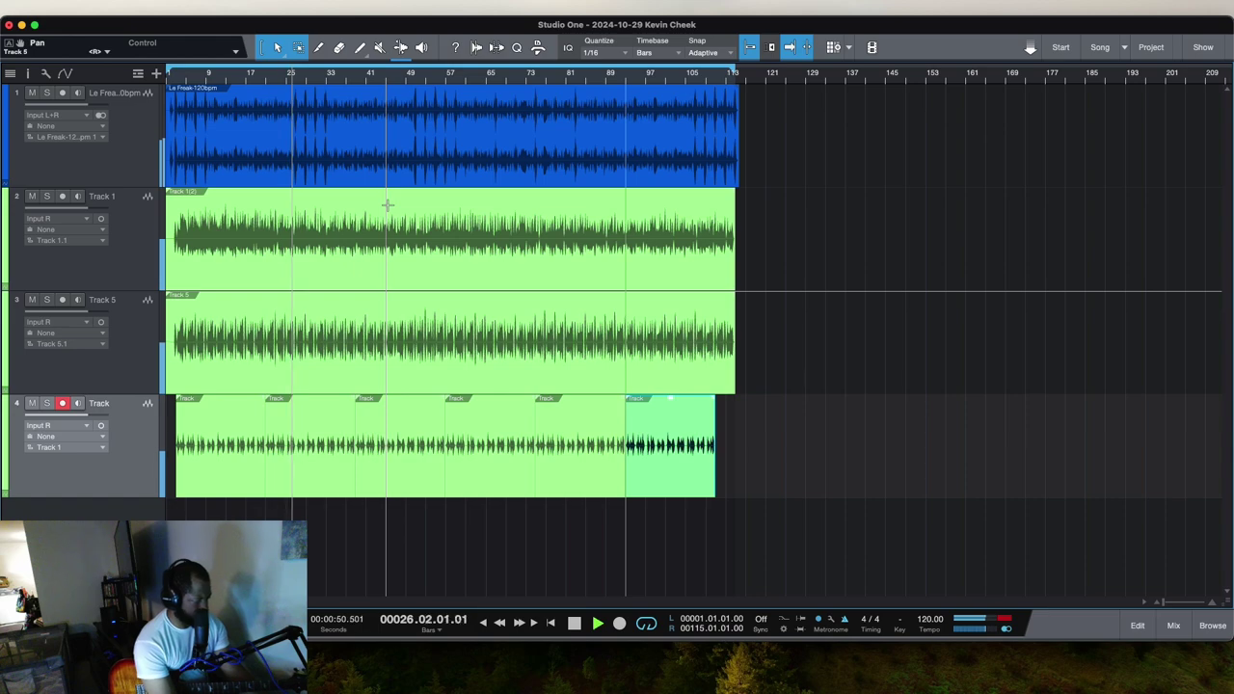
pyautogui.press('d')
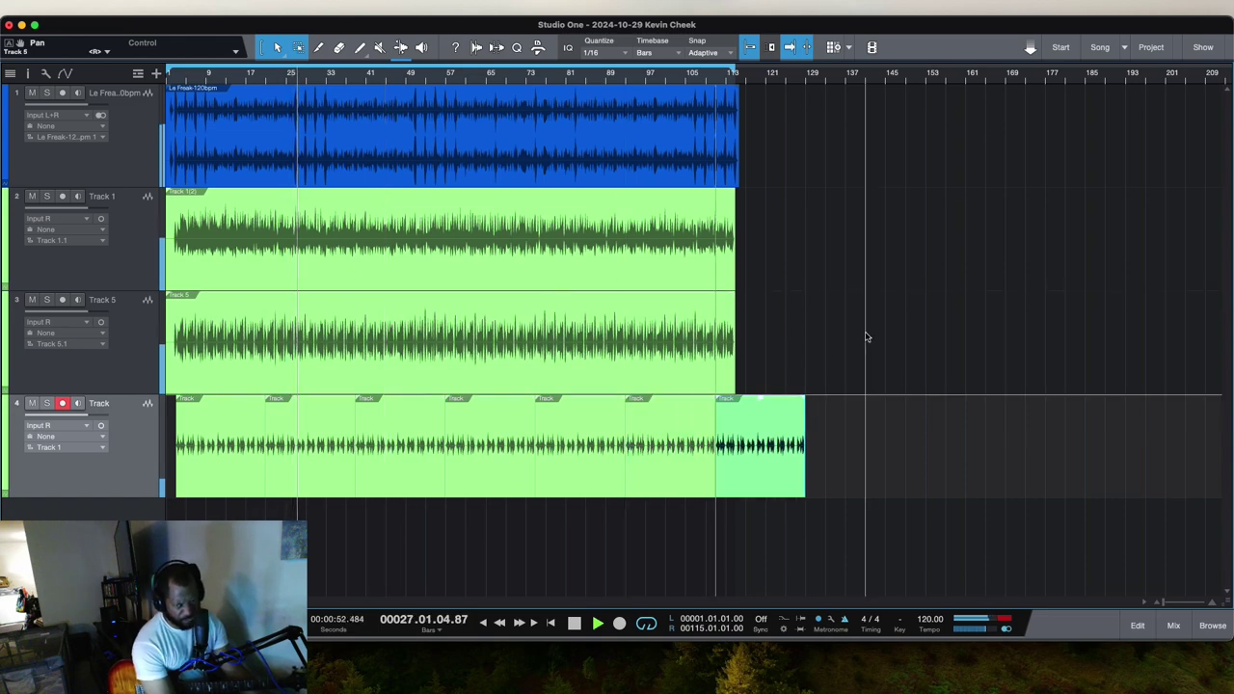
pyautogui.moveTo(806, 470); pyautogui.dragTo(734, 482)
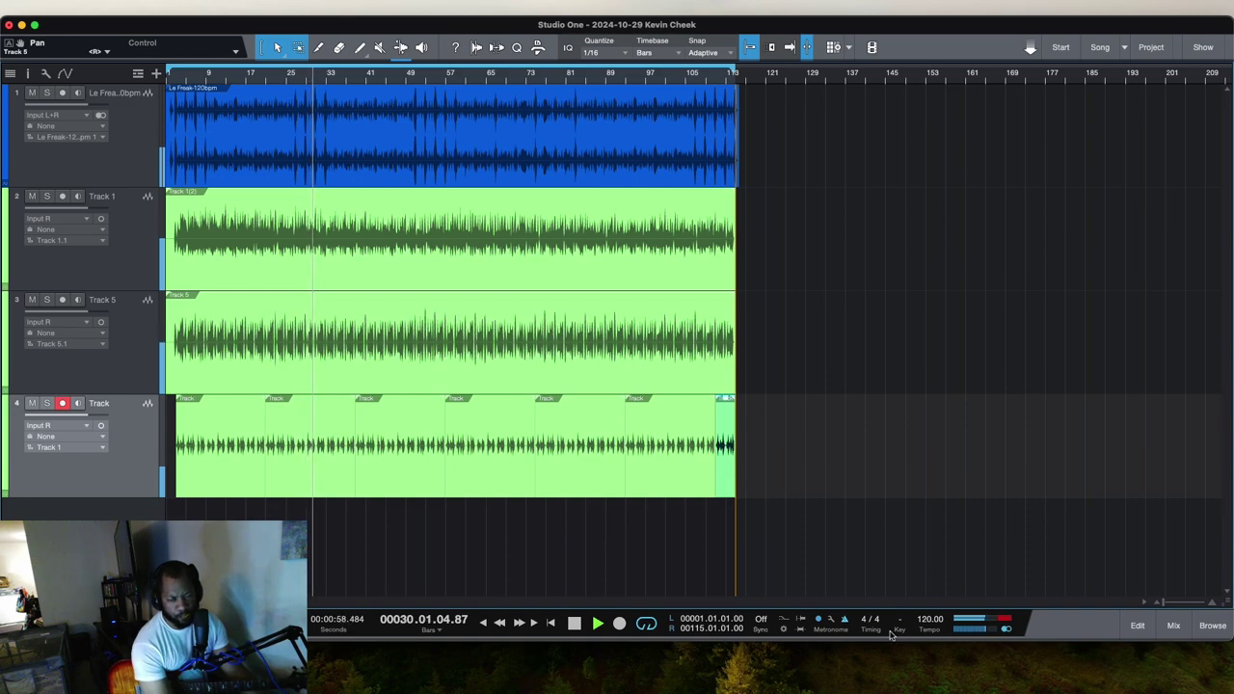
# Step: Turn off the Range tool combined with the Arrow tool and slightly lower the volume of the Le Freak-120bpm clip
pyautogui.click(1173, 626)
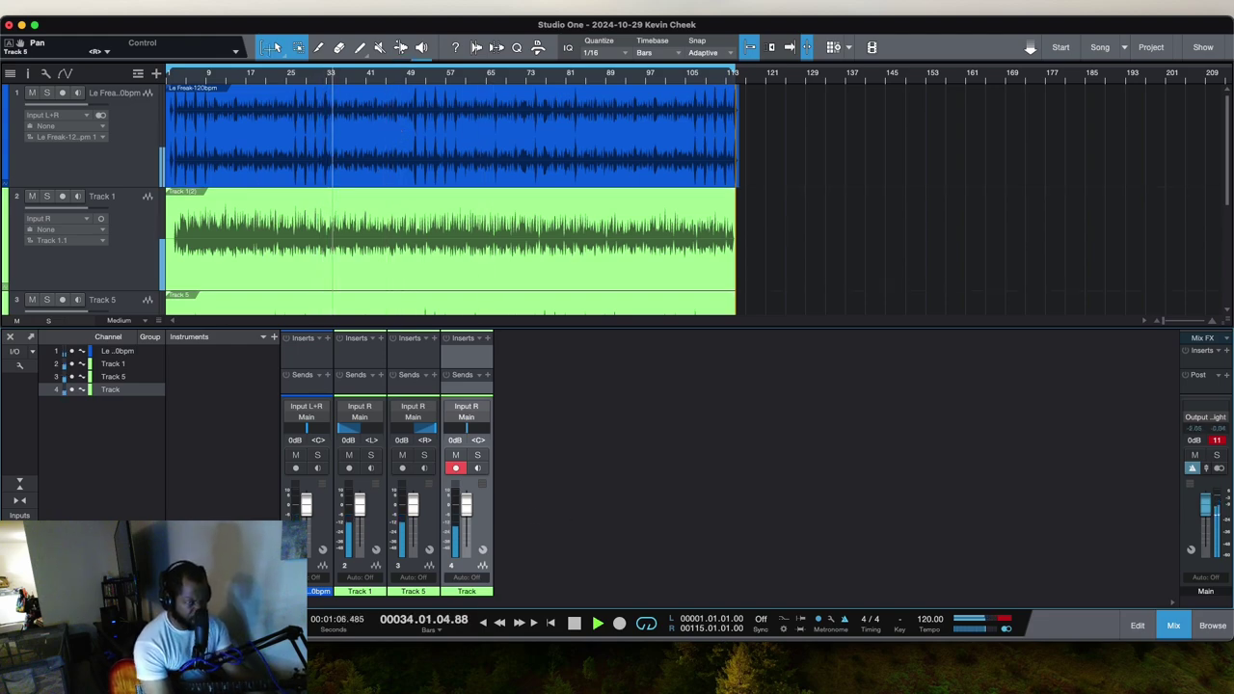
pyautogui.click(274, 48)
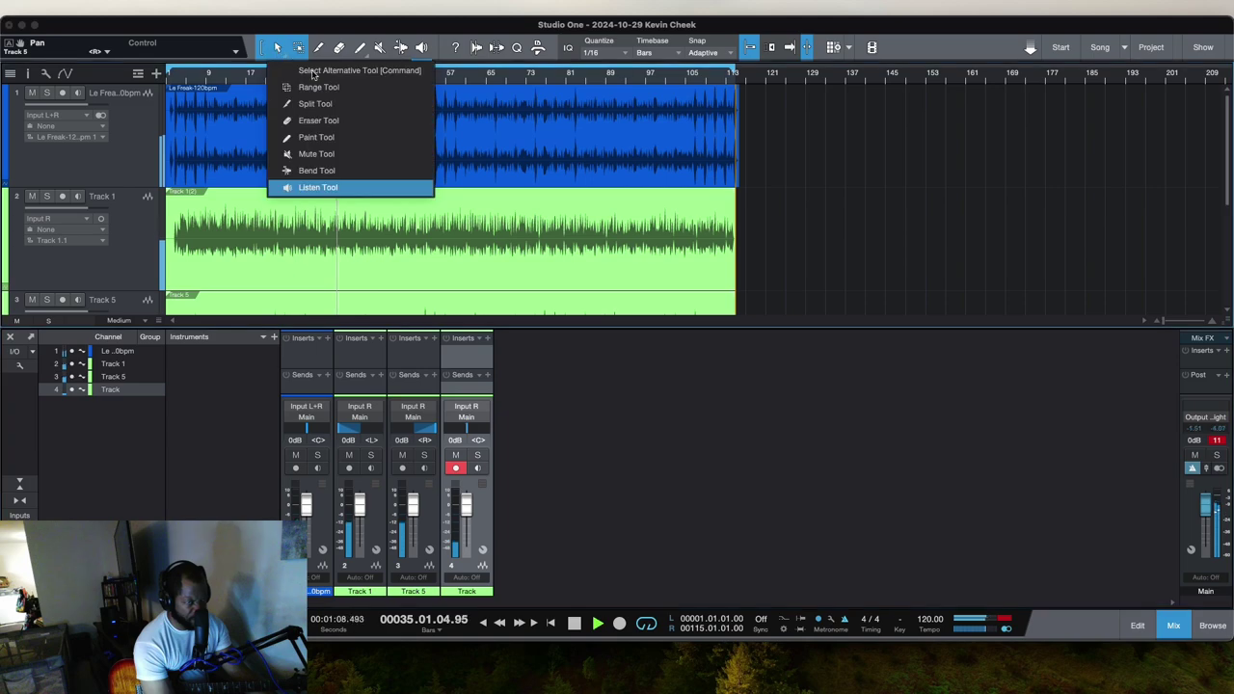
pyautogui.click(732, 135)
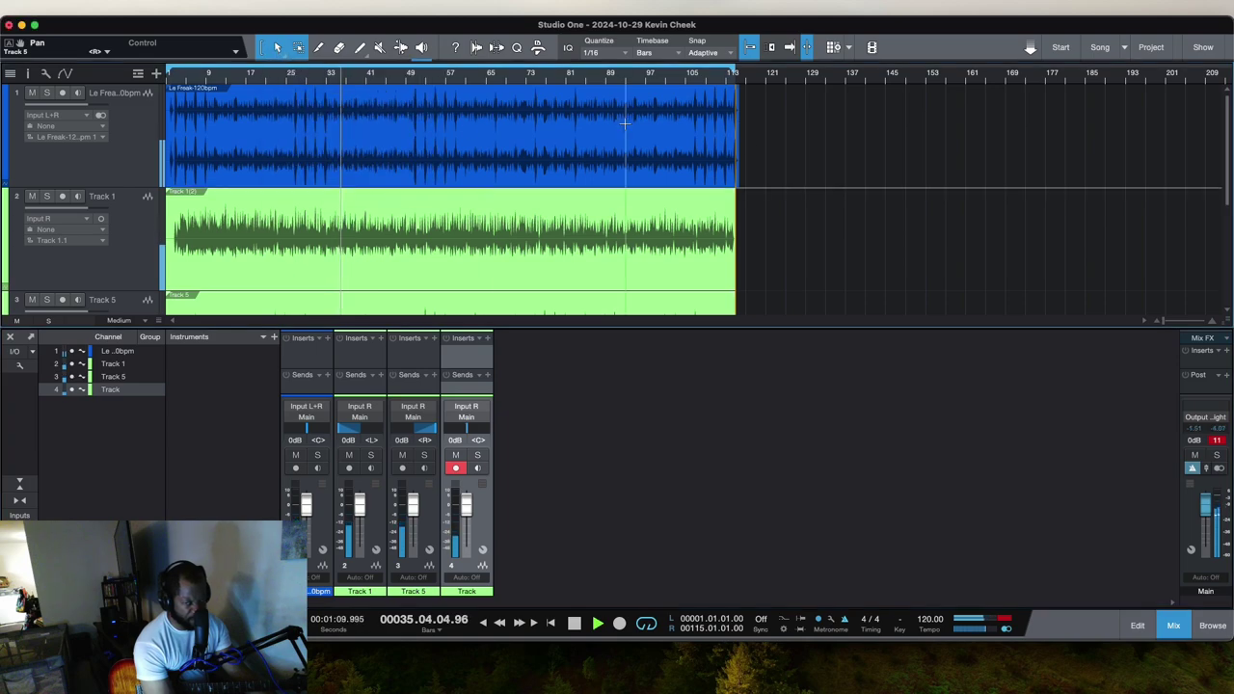
pyautogui.click(386, 112)
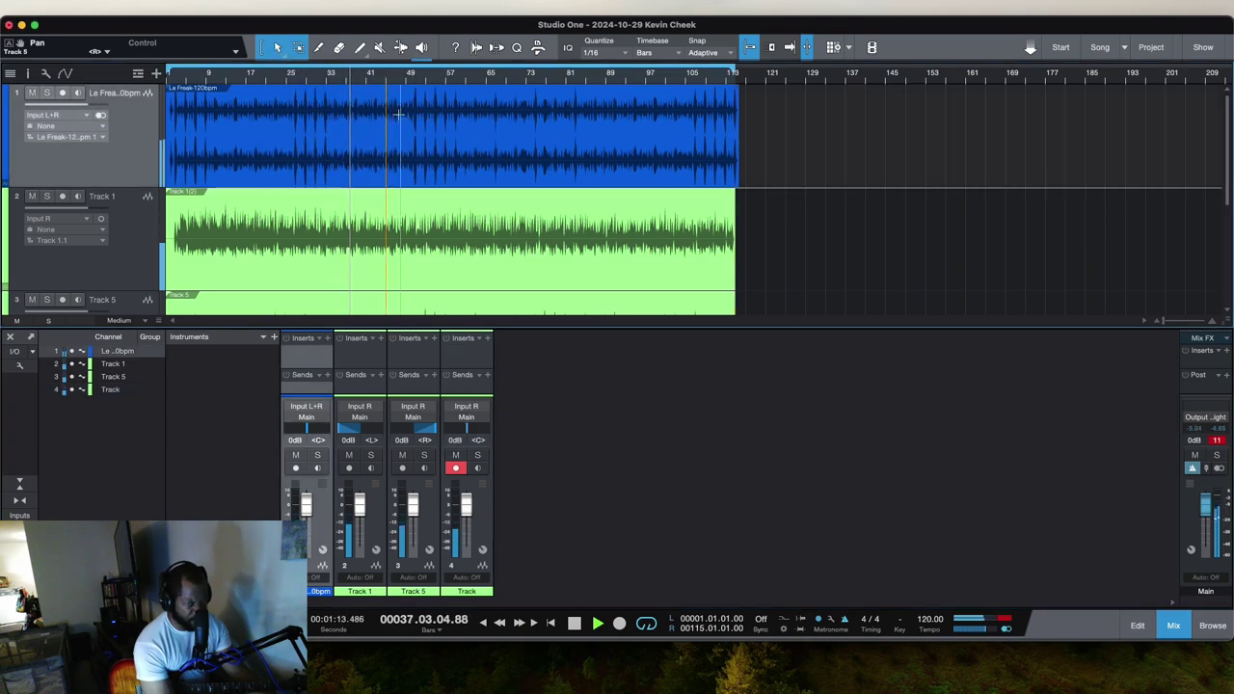
pyautogui.click(276, 48)
pyautogui.click(276, 48)
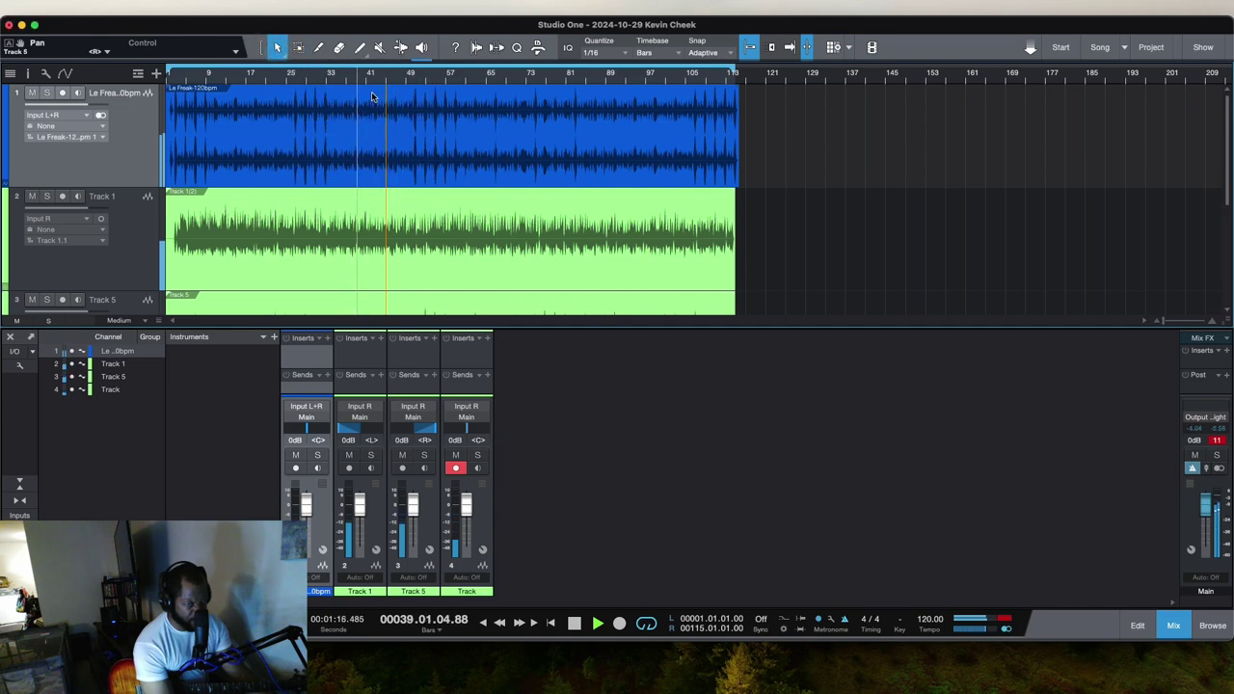
pyautogui.click(447, 97)
pyautogui.moveTo(454, 94); pyautogui.dragTo(454, 100)
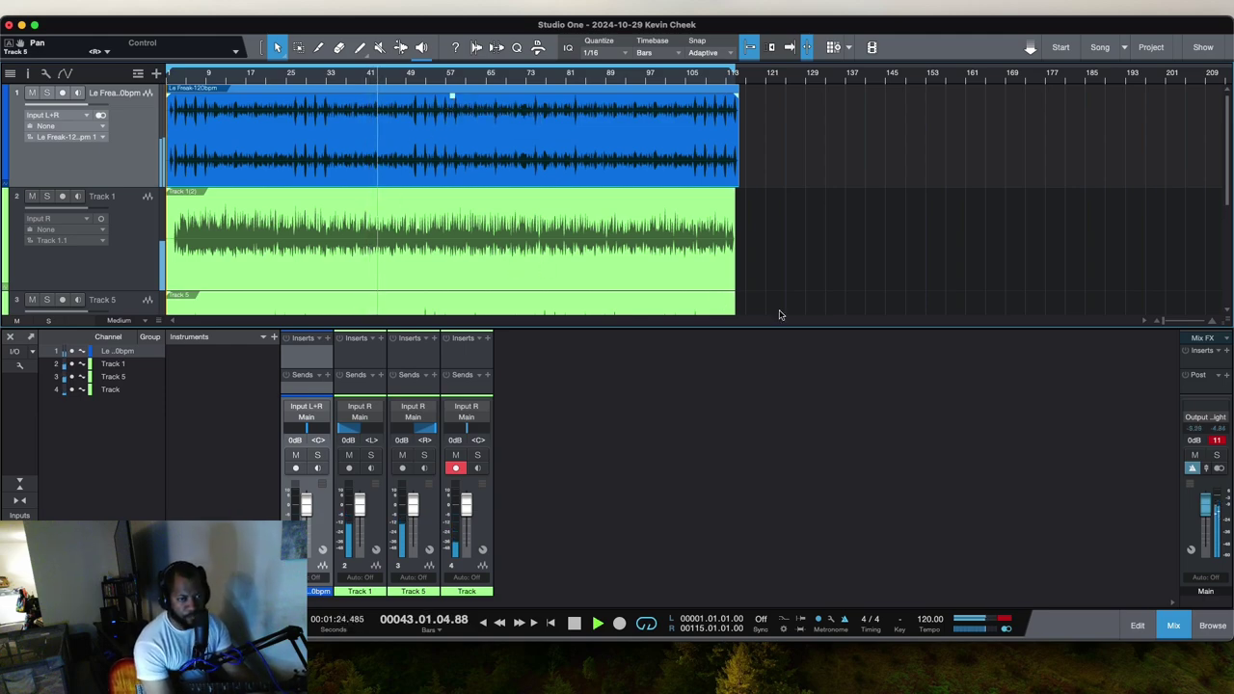
pyautogui.click(1177, 626)
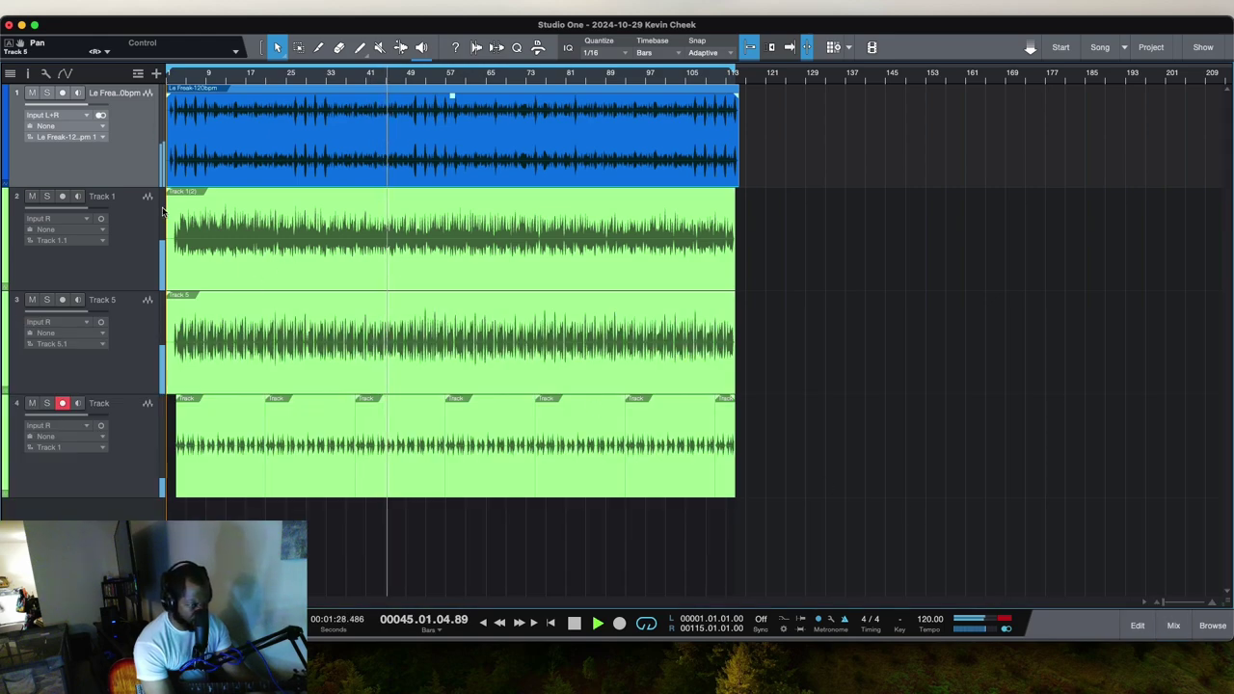
# Step: Solo Track 1 and Track 5 in turn during playback to hear each alone, and restore the full mix
pyautogui.click(48, 196)
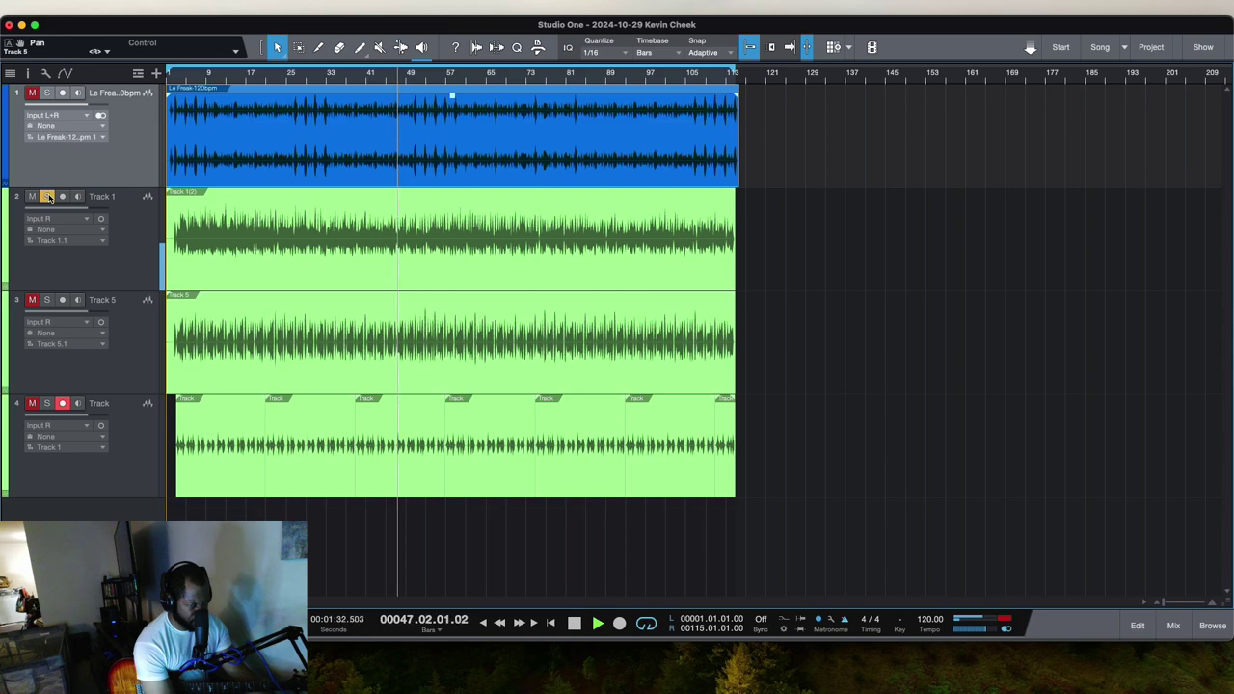
pyautogui.click(48, 299)
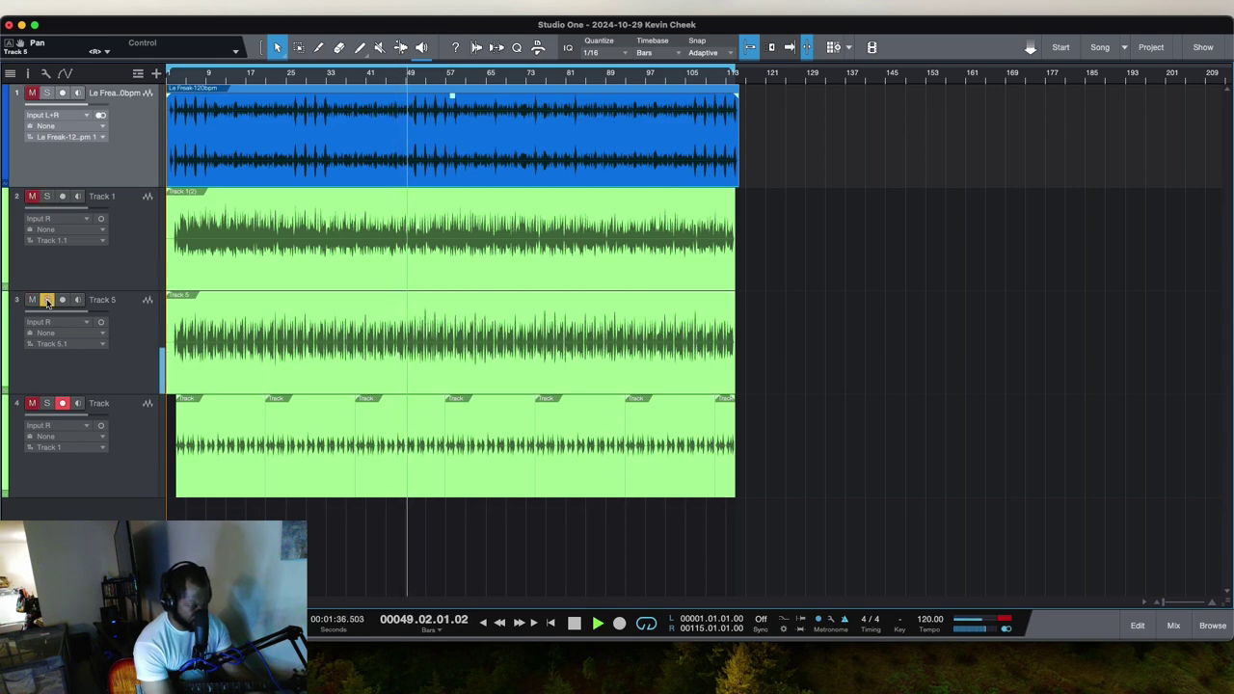
pyautogui.click(47, 300)
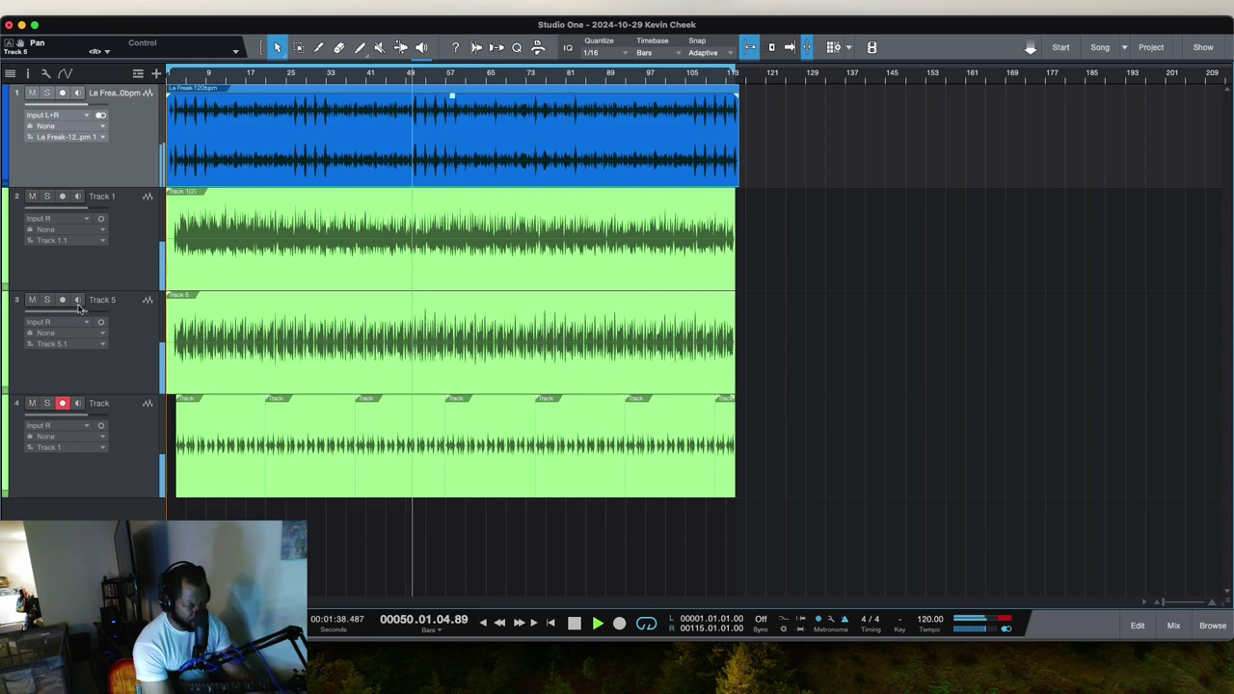
# Step: Lower the clip volumes of Track 5 and Track 1 slightly
pyautogui.click(347, 328)
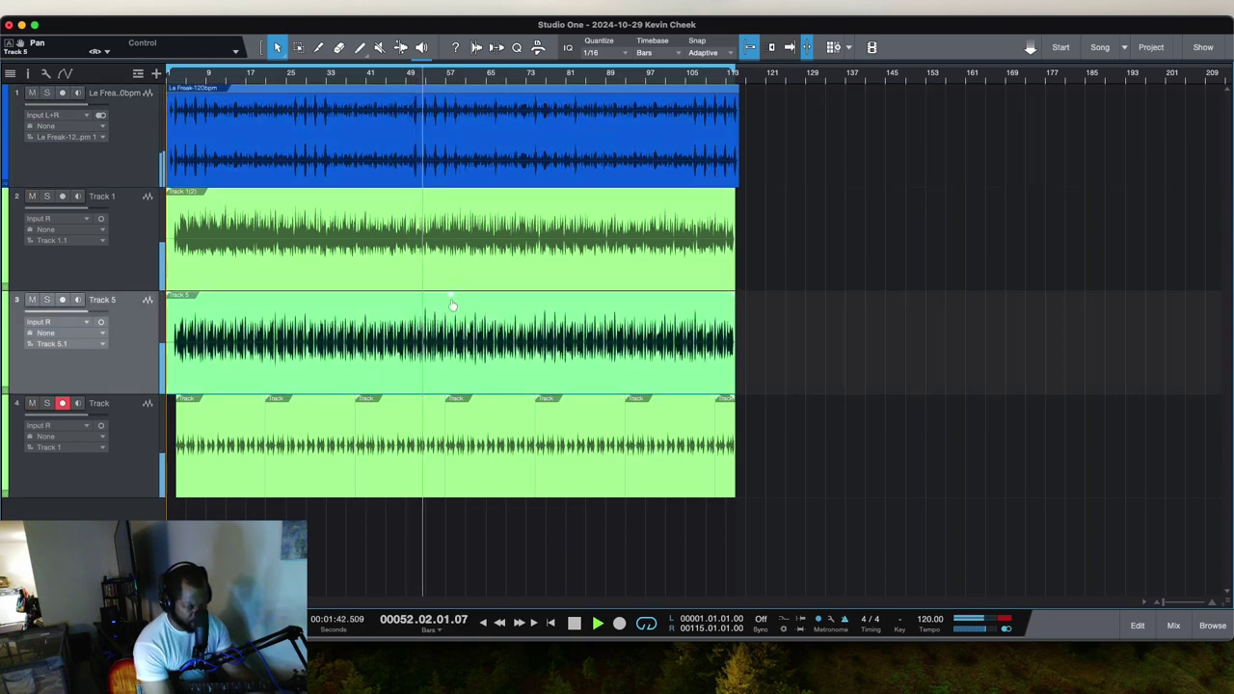
pyautogui.moveTo(452, 305); pyautogui.dragTo(452, 305)
pyautogui.click(447, 203)
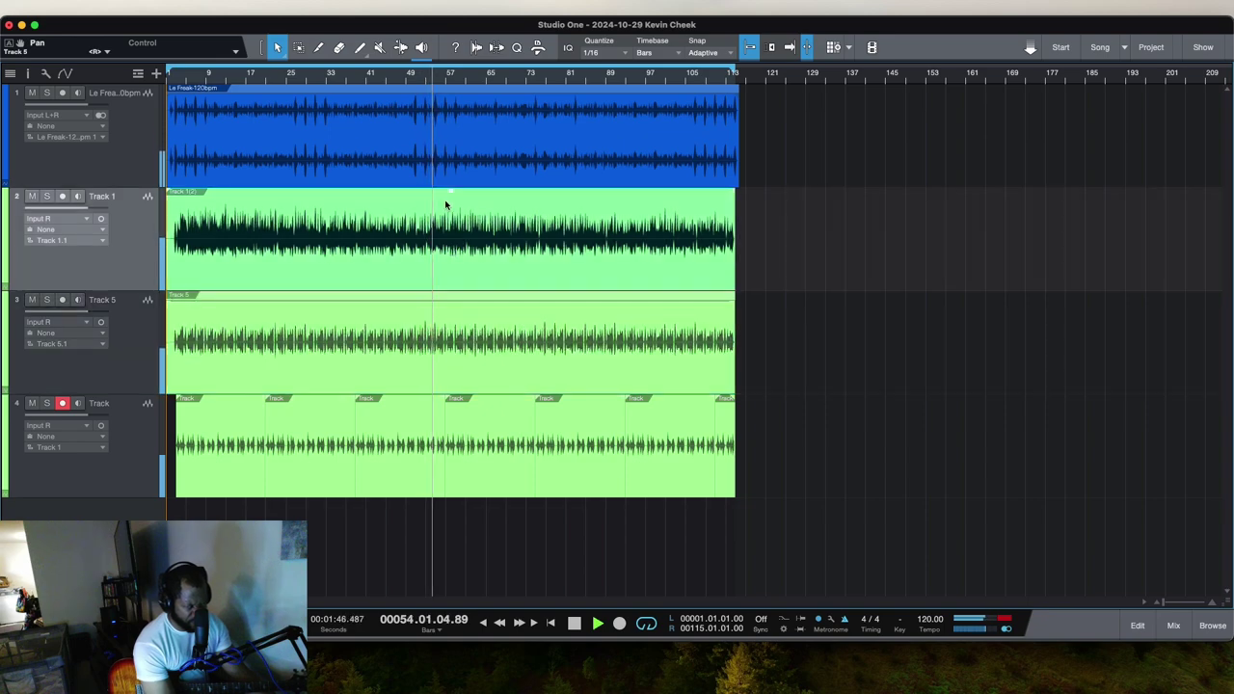
pyautogui.moveTo(449, 199); pyautogui.dragTo(450, 202)
# Step: Bounce the fourth track's clips, from the song start to about bar 113, into one continuous clip and stop playback
pyautogui.click(454, 453)
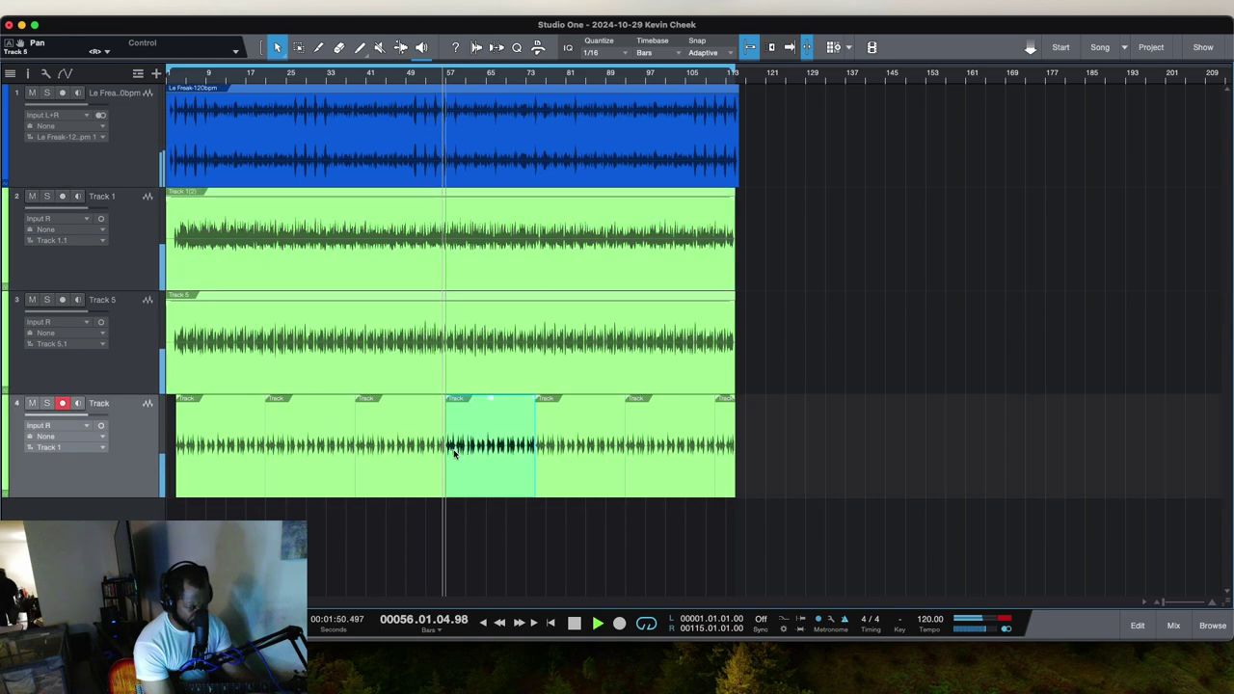
pyautogui.press('2')
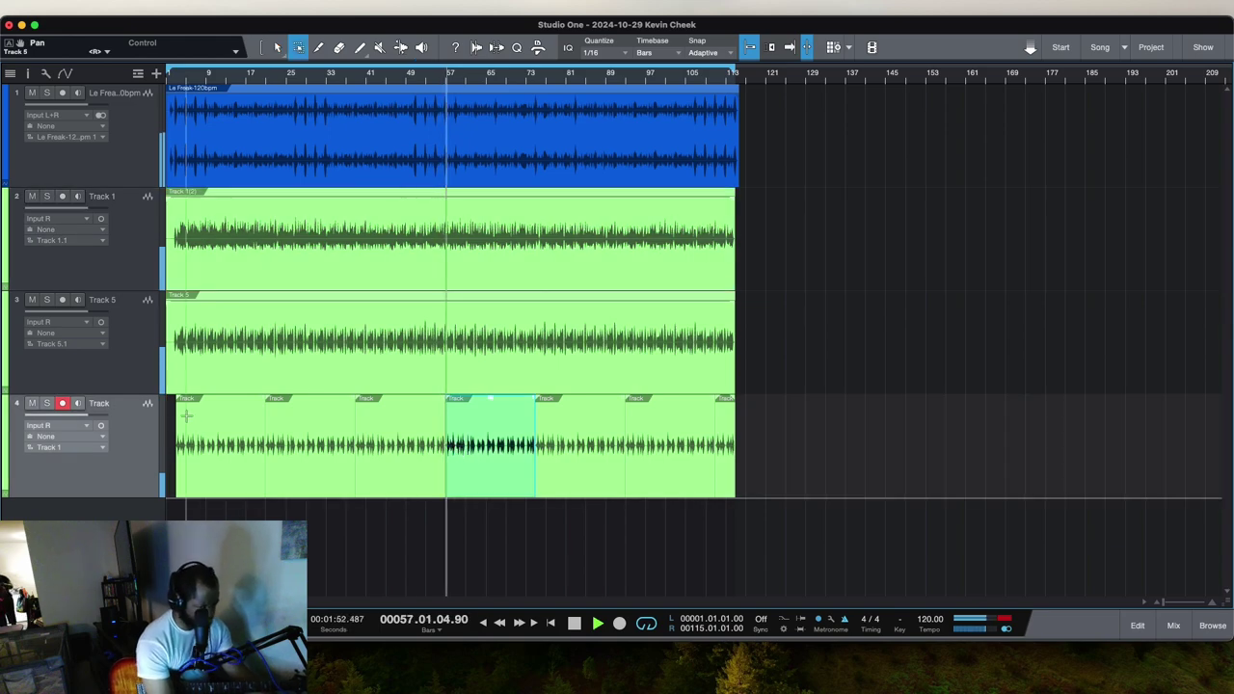
pyautogui.moveTo(177, 430); pyautogui.dragTo(734, 446)
pyautogui.rightClick(715, 166)
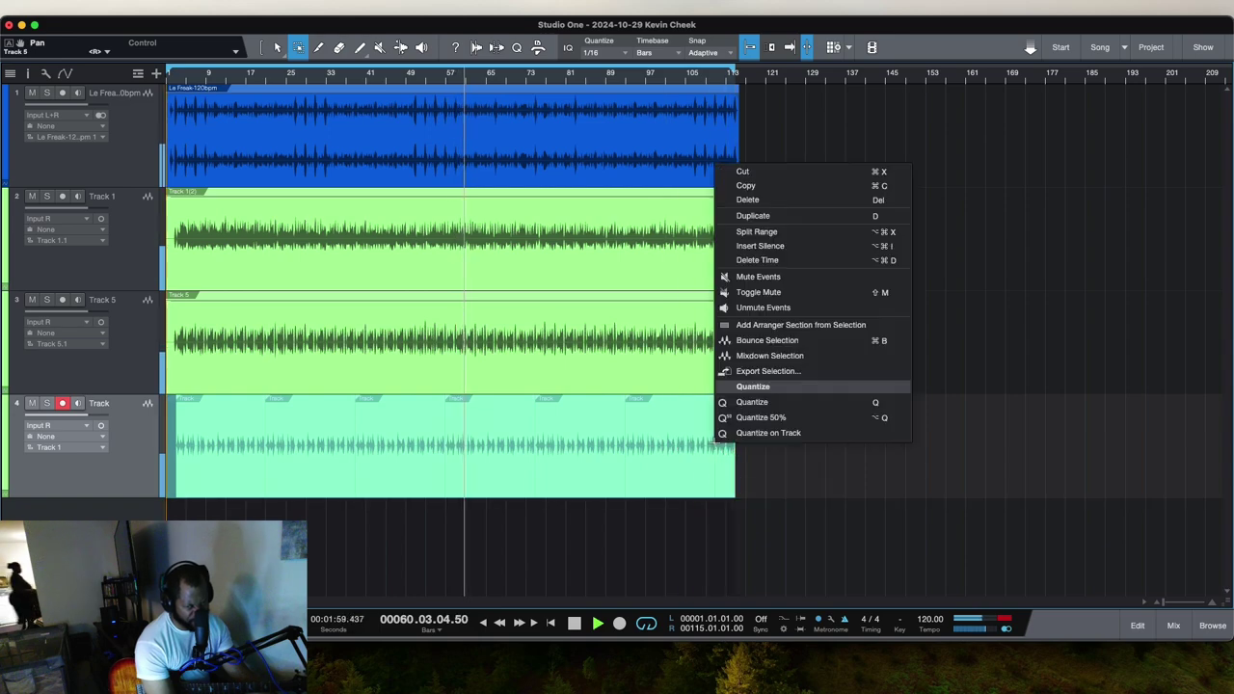
pyautogui.click(766, 340)
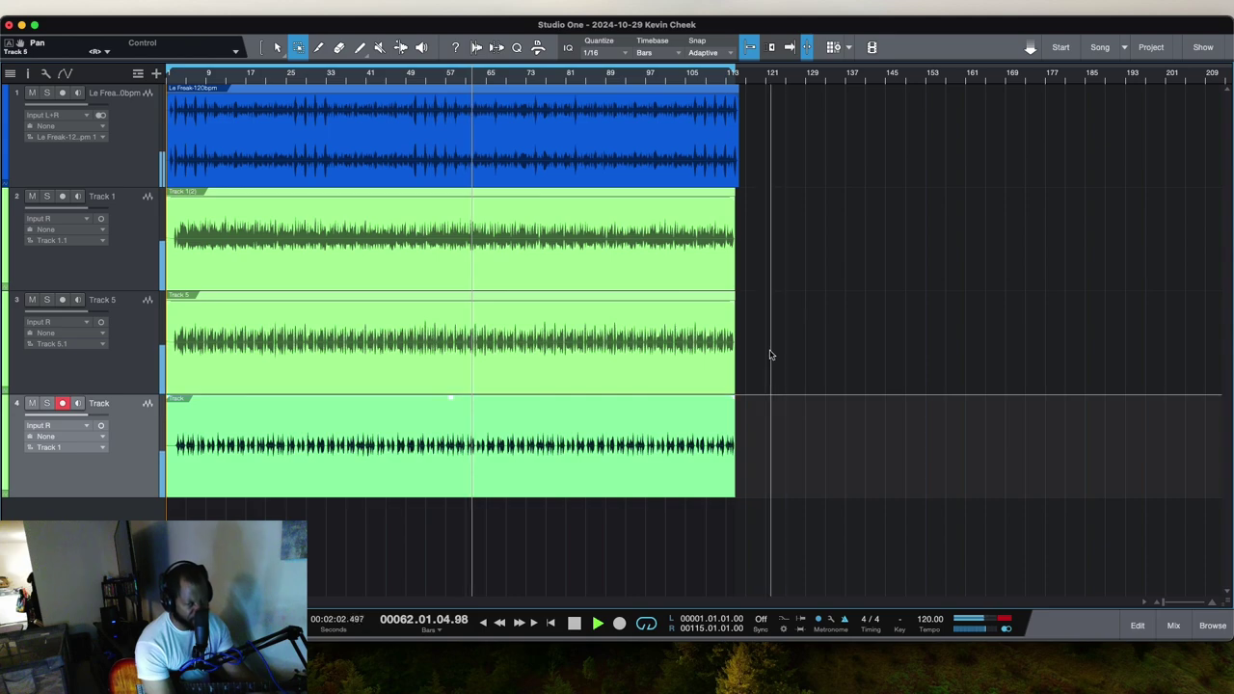
pyautogui.press('1')
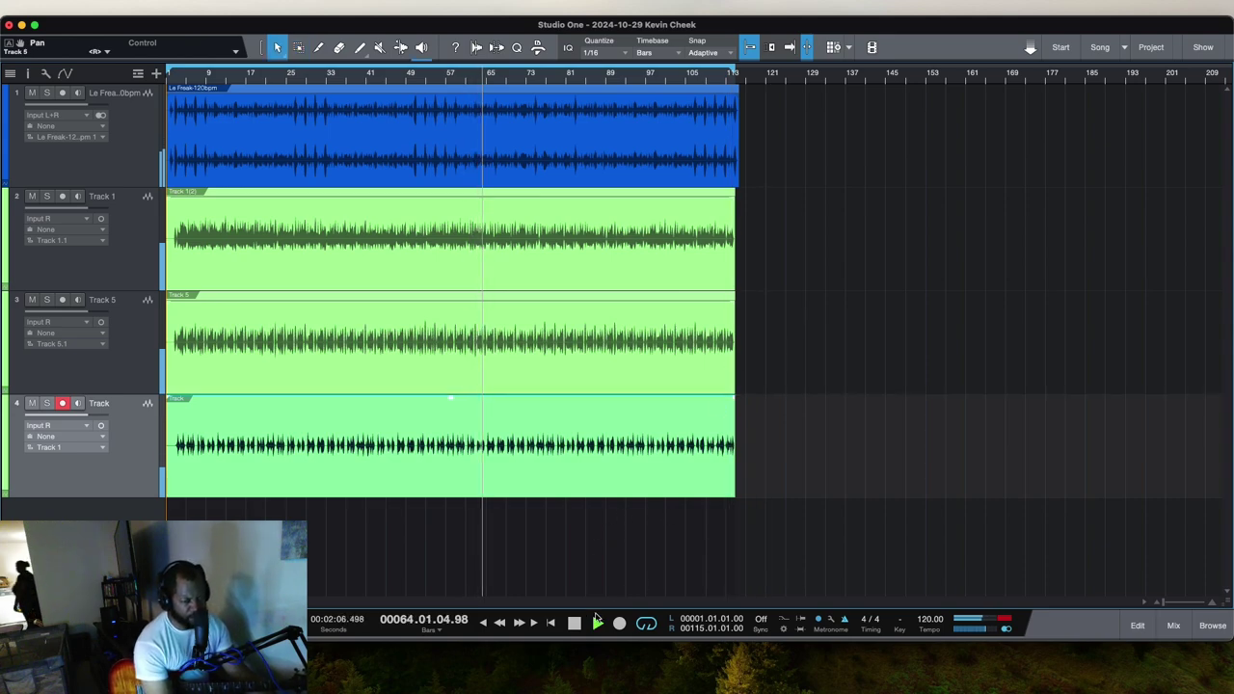
pyautogui.click(573, 623)
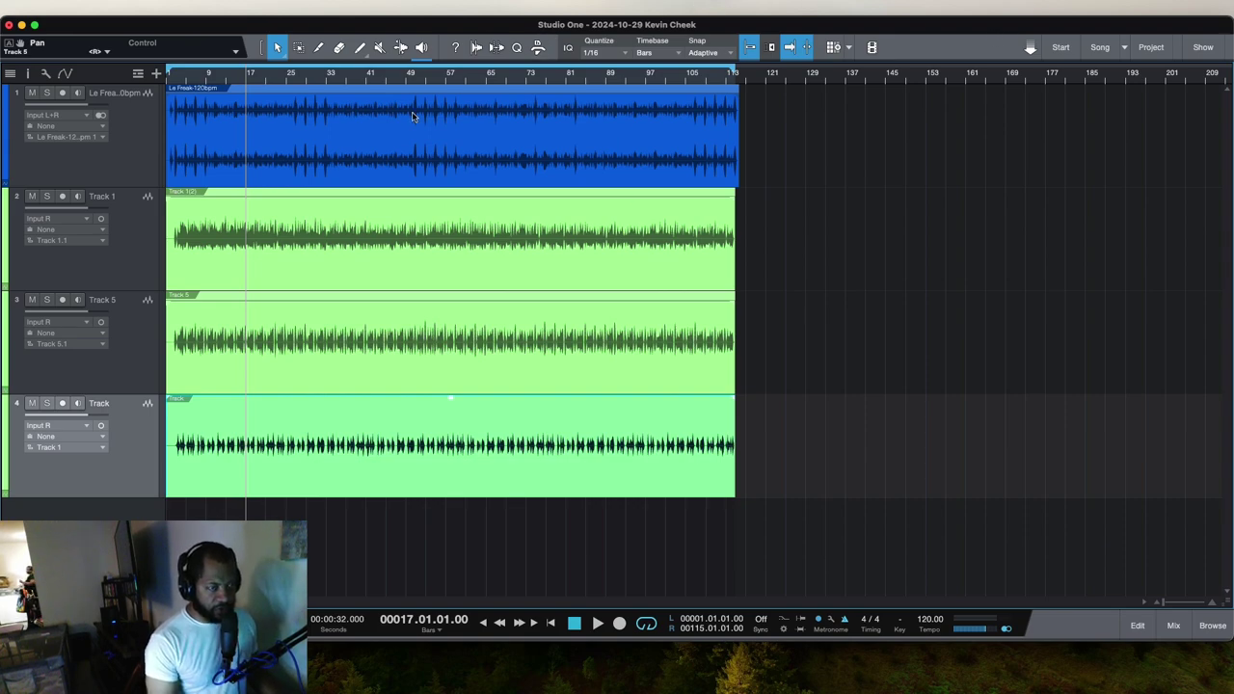
# Step: Rename Track 1 as rhyt gtr L, Track 5 as rhyt gtr R and the fourth track as muted gtr
pyautogui.doubleClick(101, 197)
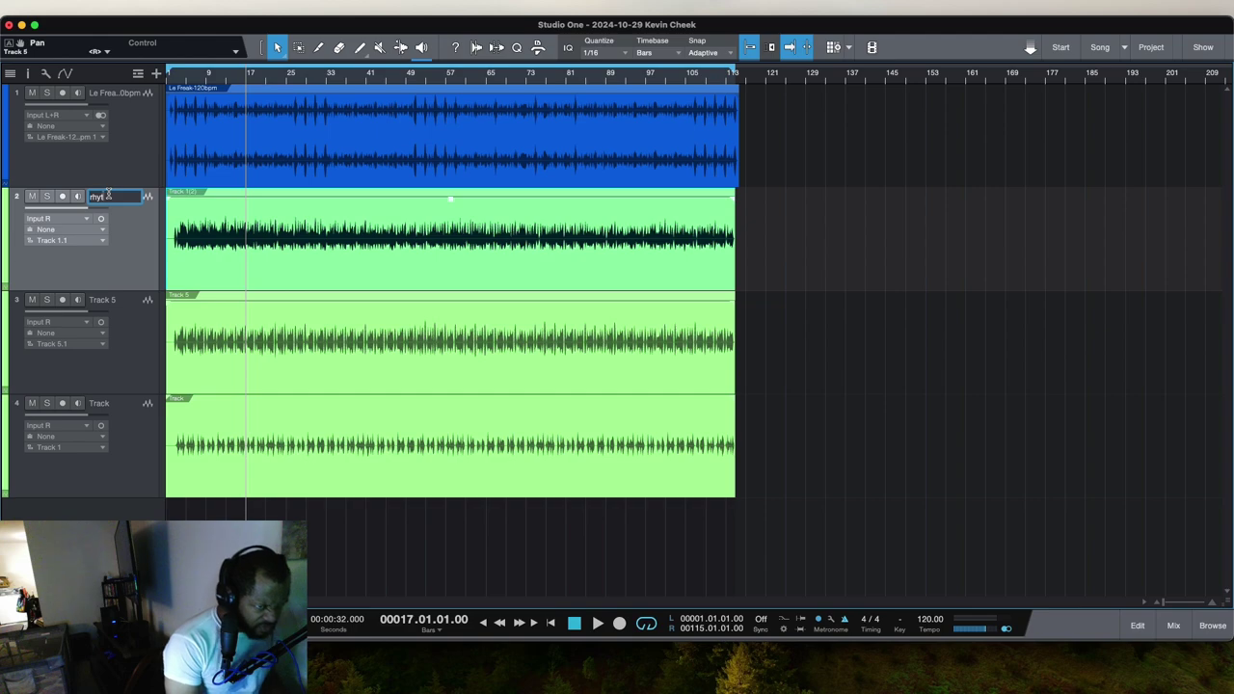
pyautogui.write('myt gr')
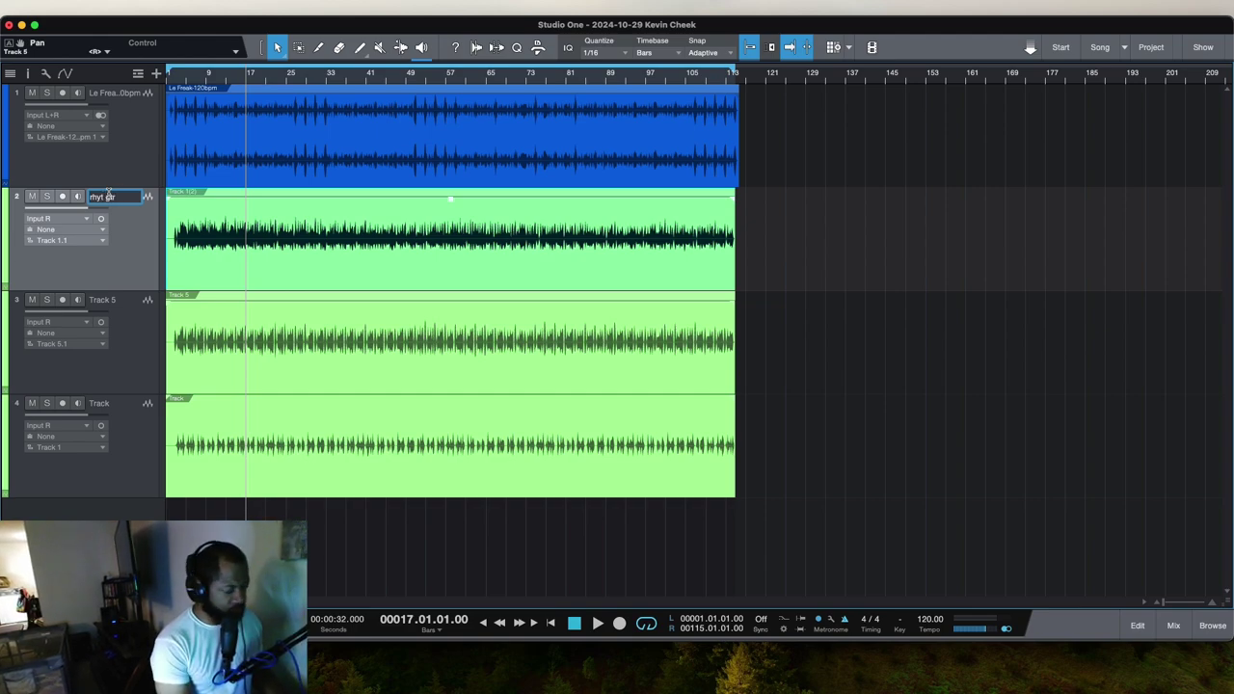
pyautogui.write(' L')
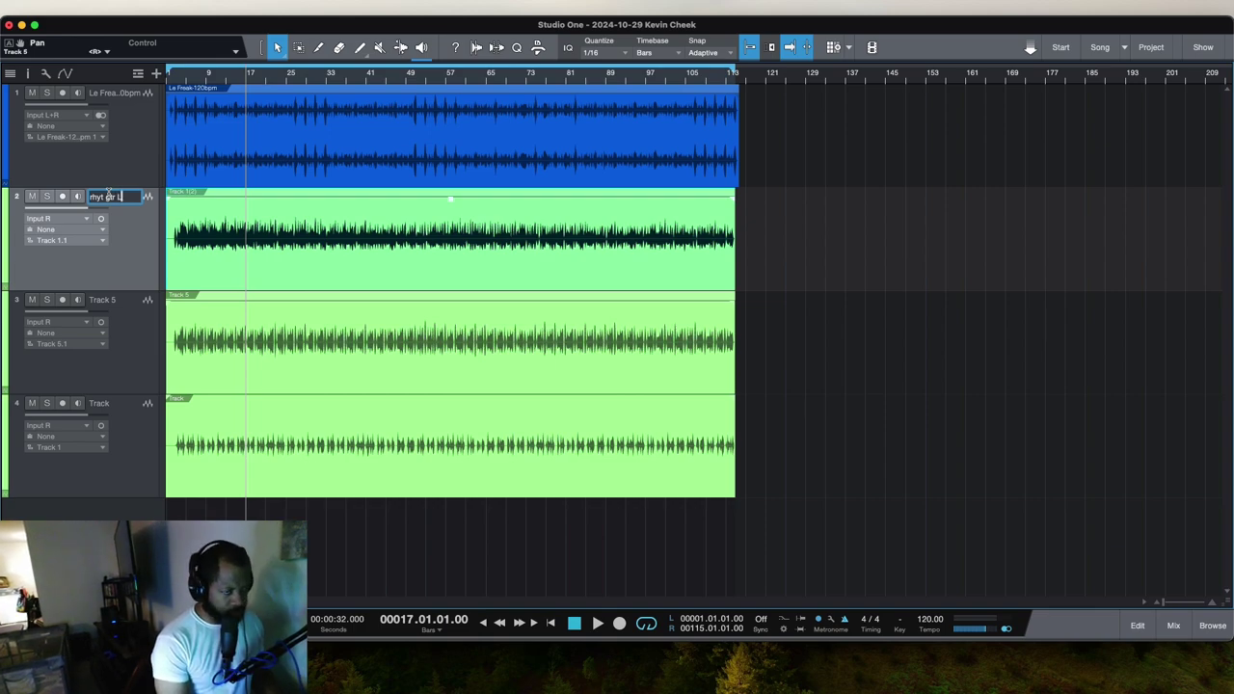
pyautogui.press('Tab')
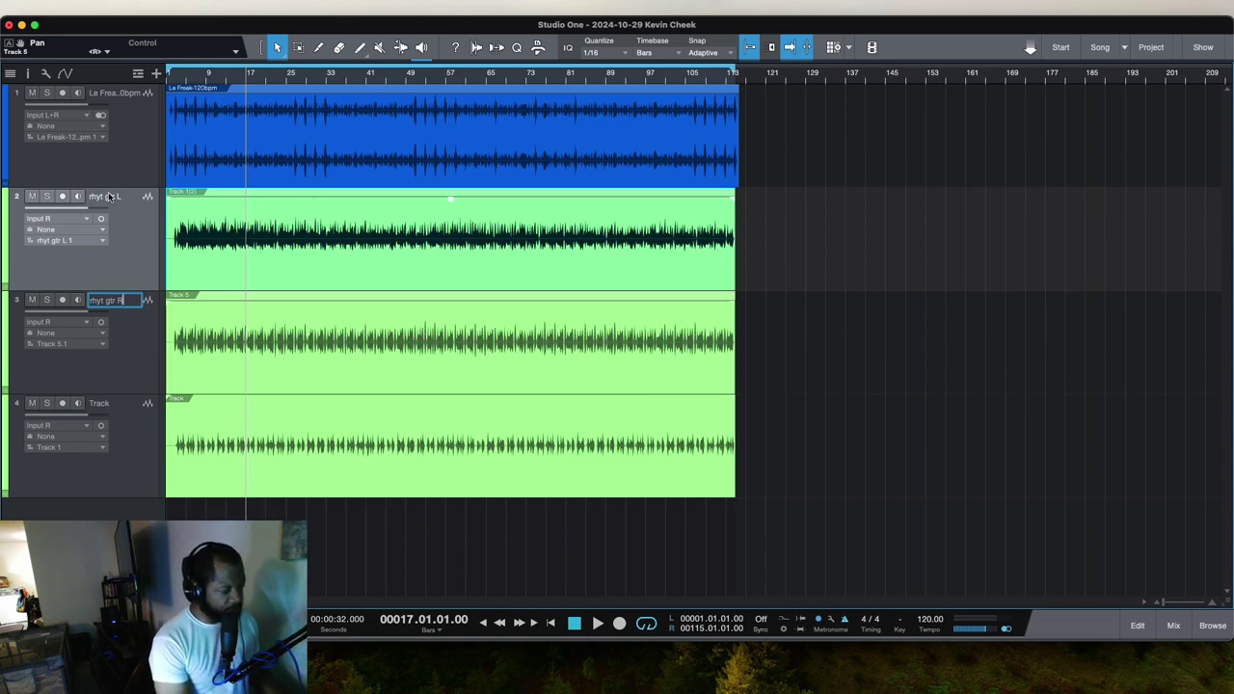
pyautogui.press('Tab')
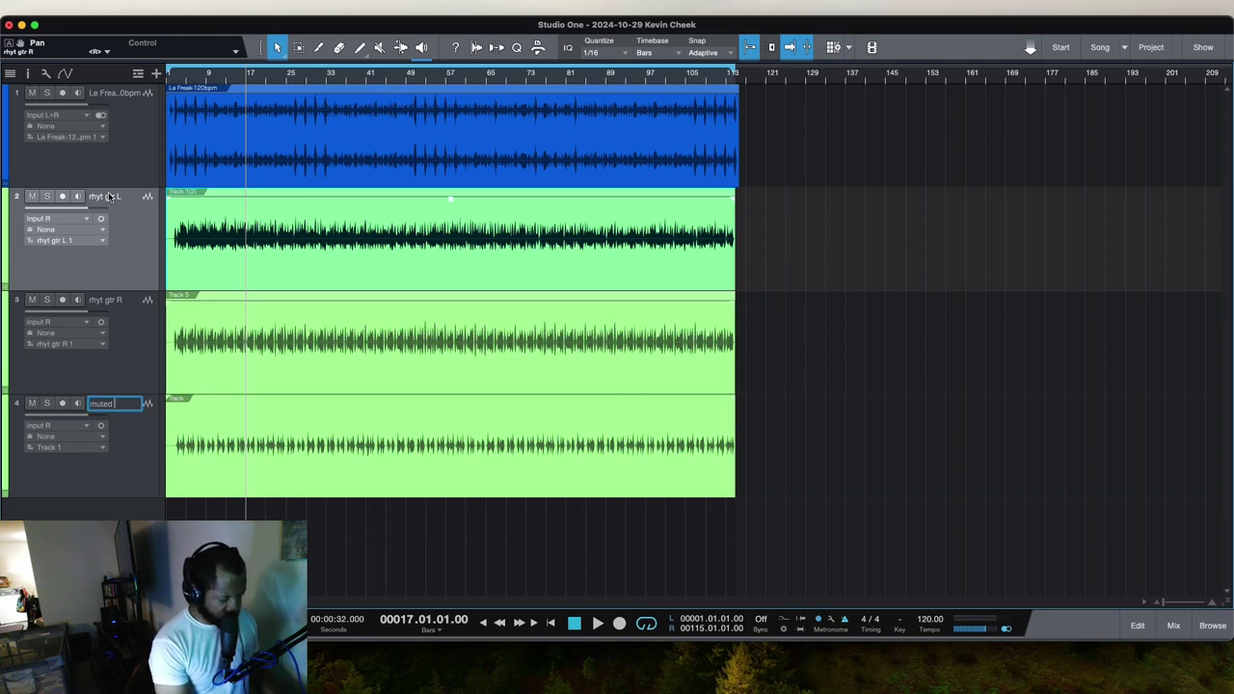
pyautogui.press('Return')
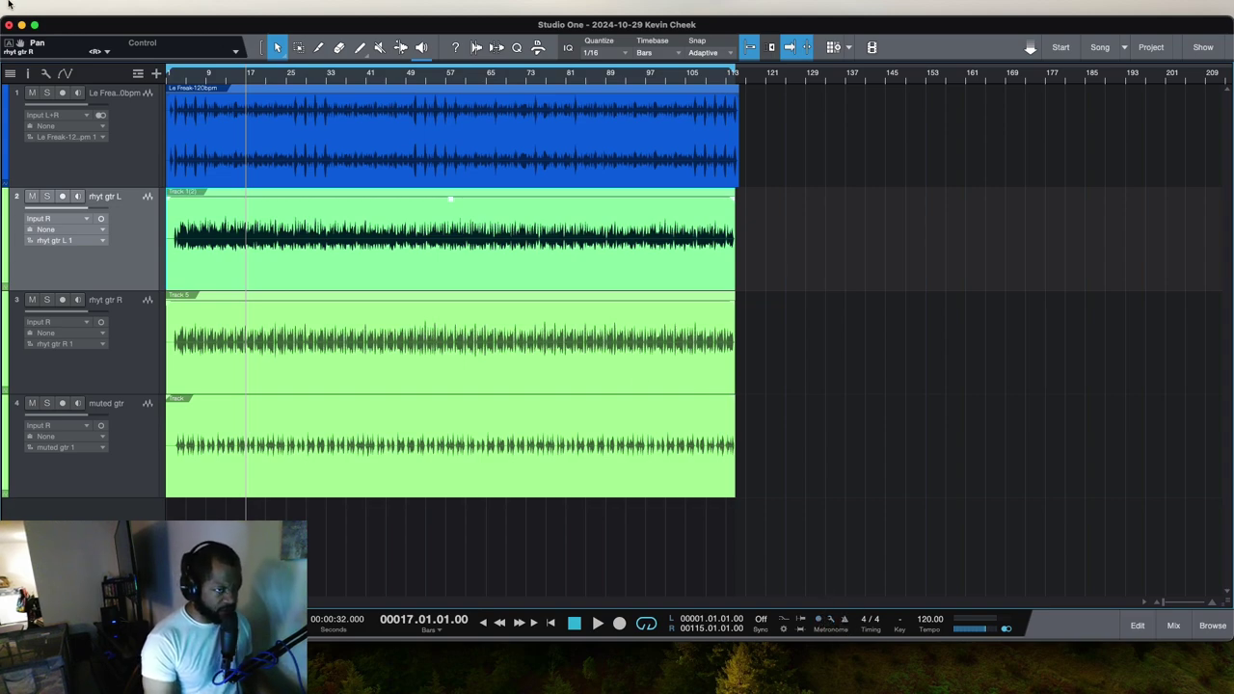
# Step: Set up a stem export using tracks as sources, with rhyt gtr L, rhyt gtr R and muted gtr included and Le Freak-120bpm excluded
pyautogui.click(157, 9)
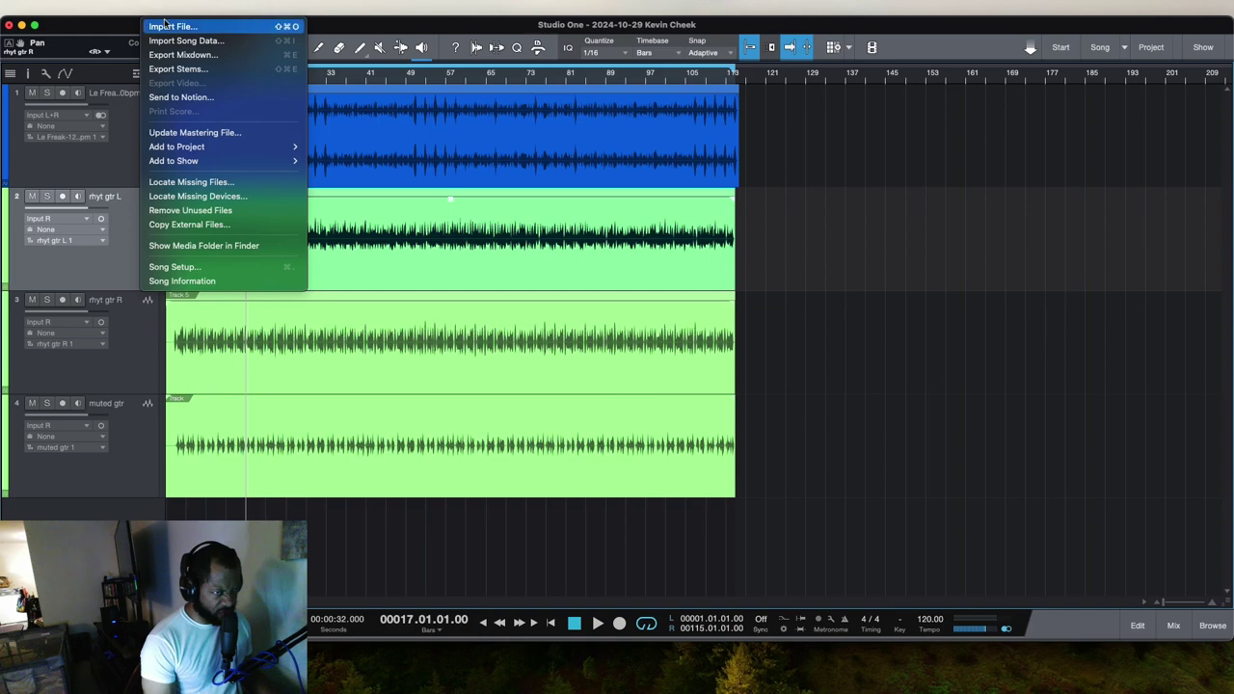
pyautogui.click(177, 68)
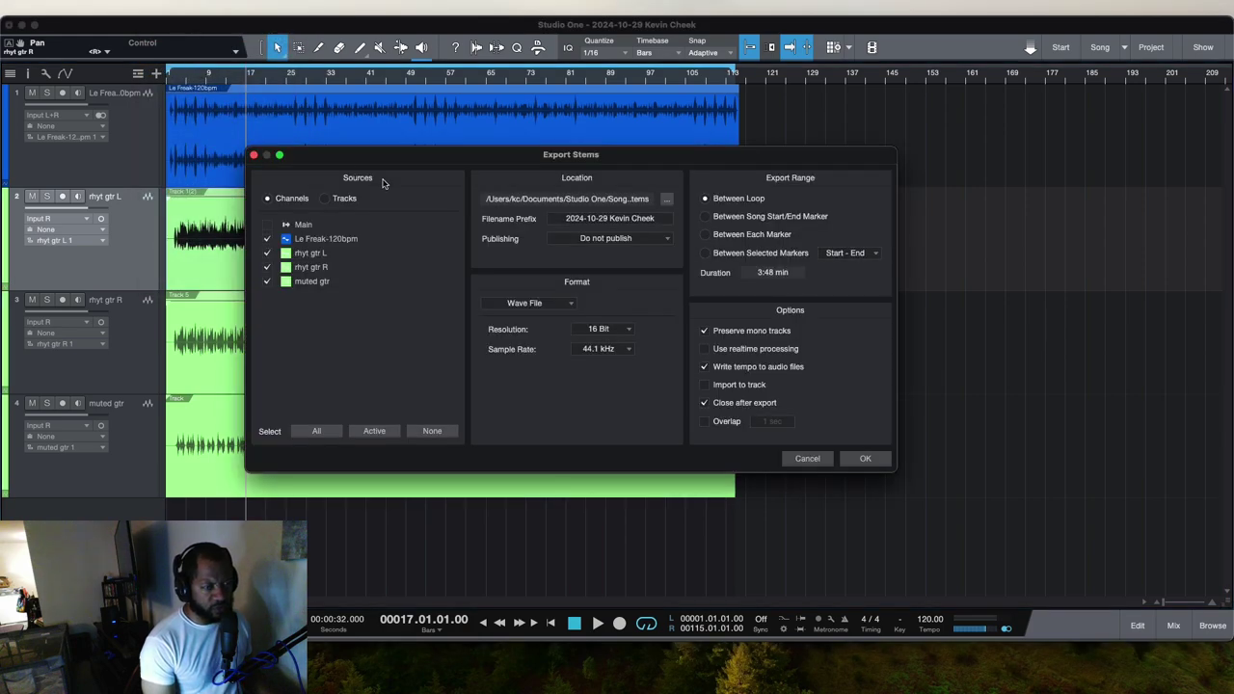
pyautogui.click(326, 199)
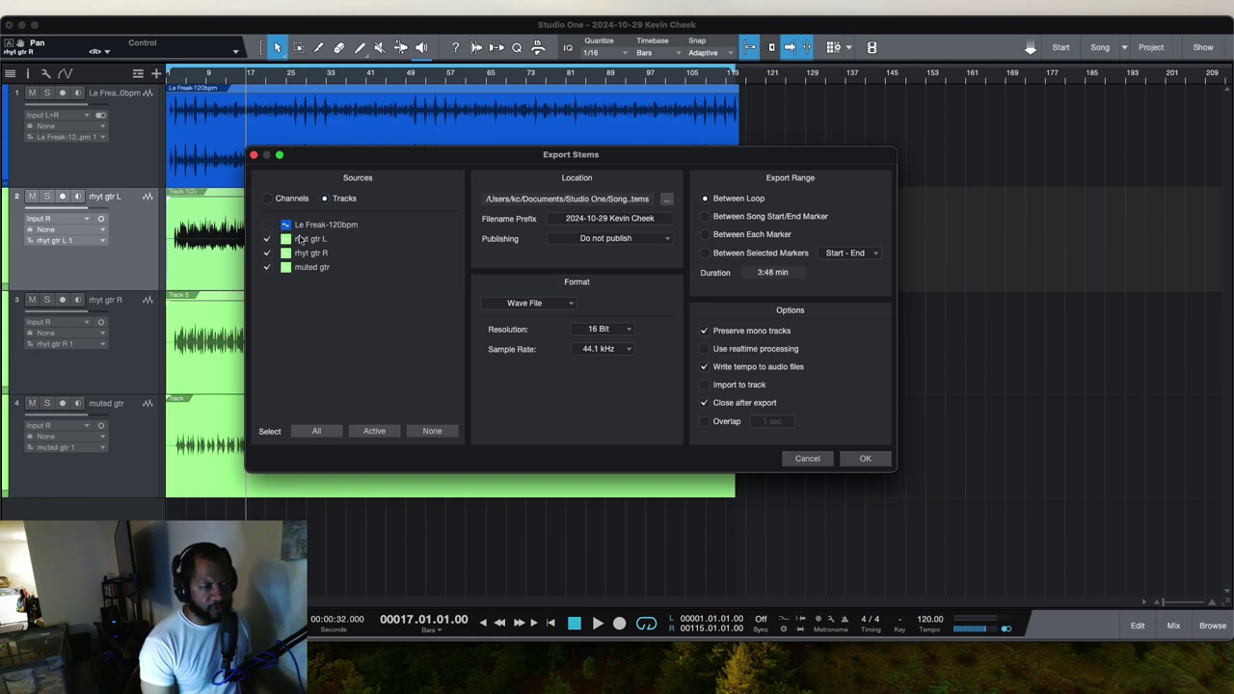
# Step: Create a folder named freak gtr stems on the Desktop and set it as the stem export location
pyautogui.click(669, 200)
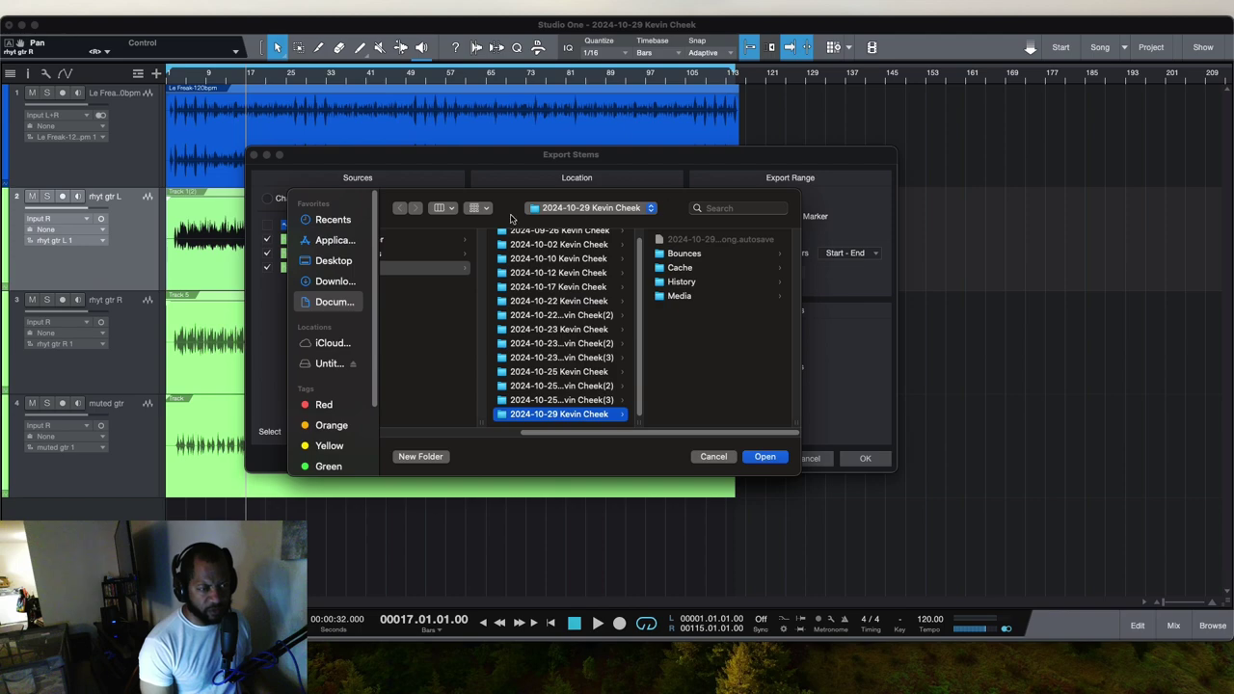
pyautogui.click(333, 260)
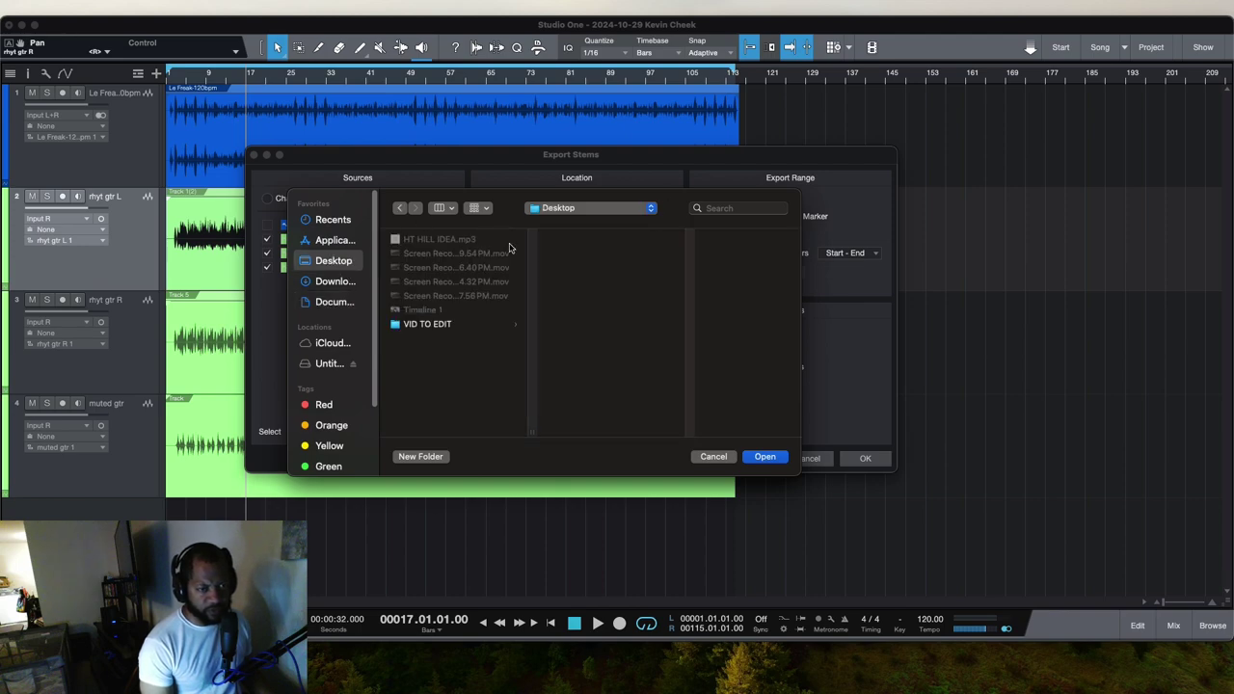
pyautogui.click(421, 456)
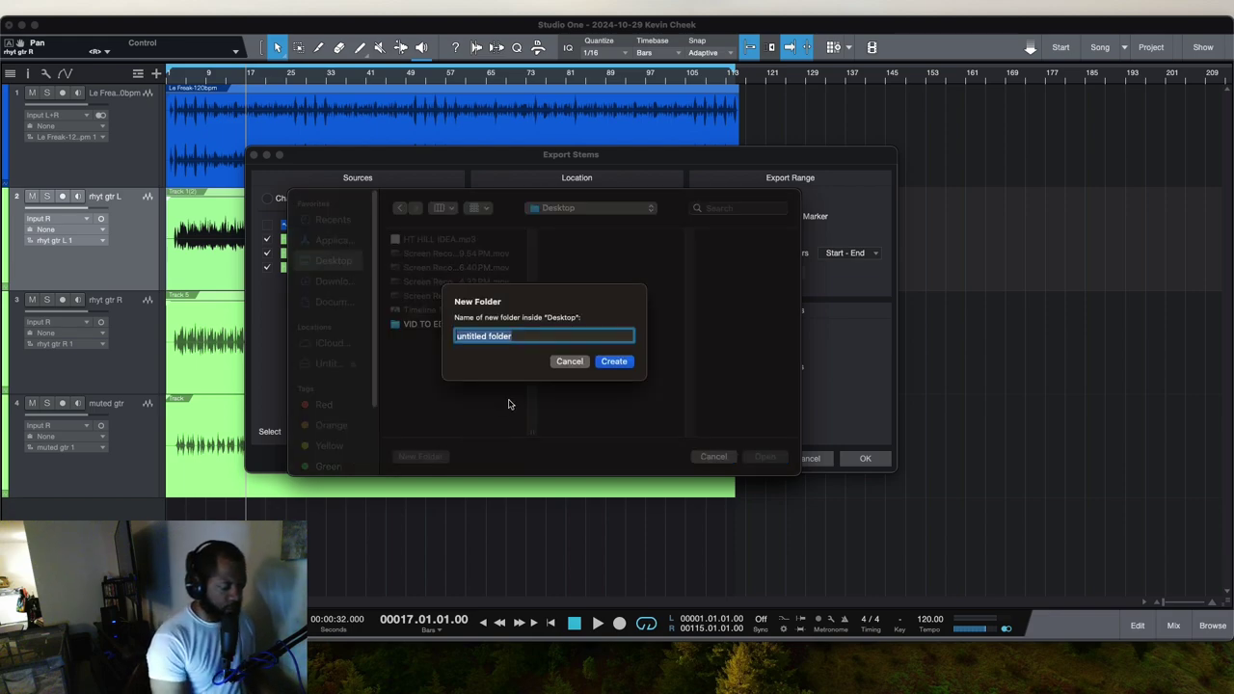
pyautogui.press('BackSpace')
pyautogui.write('freak')
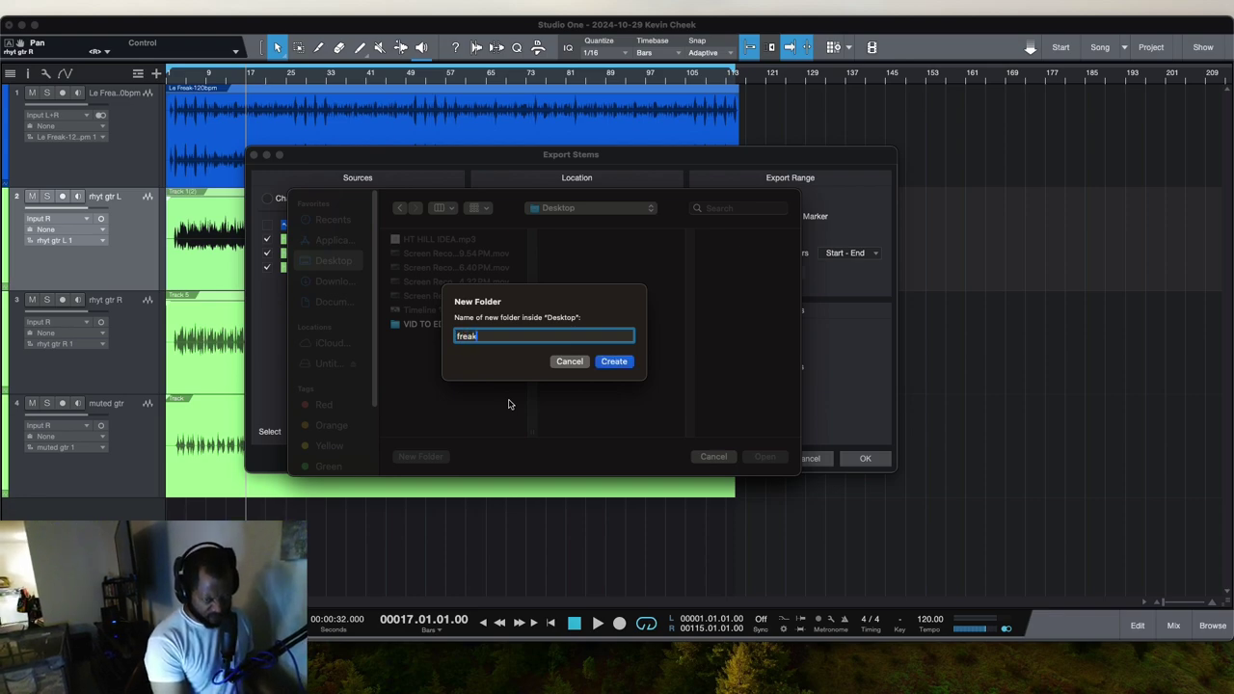
pyautogui.write(' gtr stems')
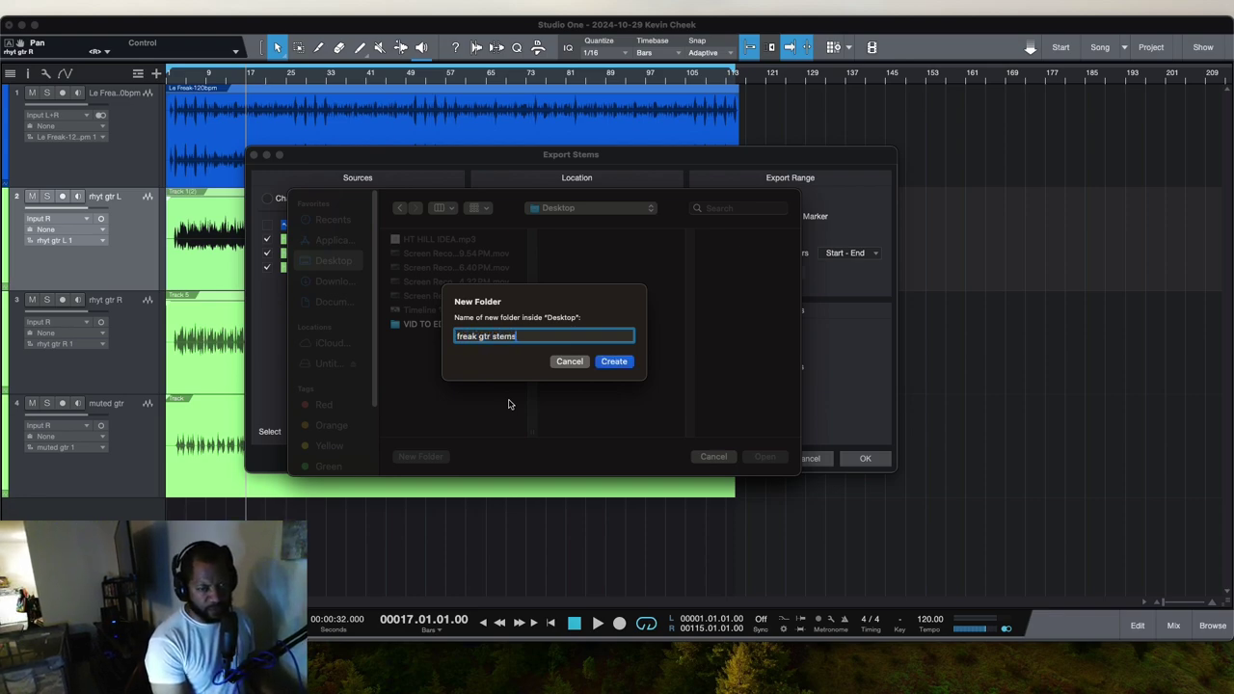
pyautogui.press('Return')
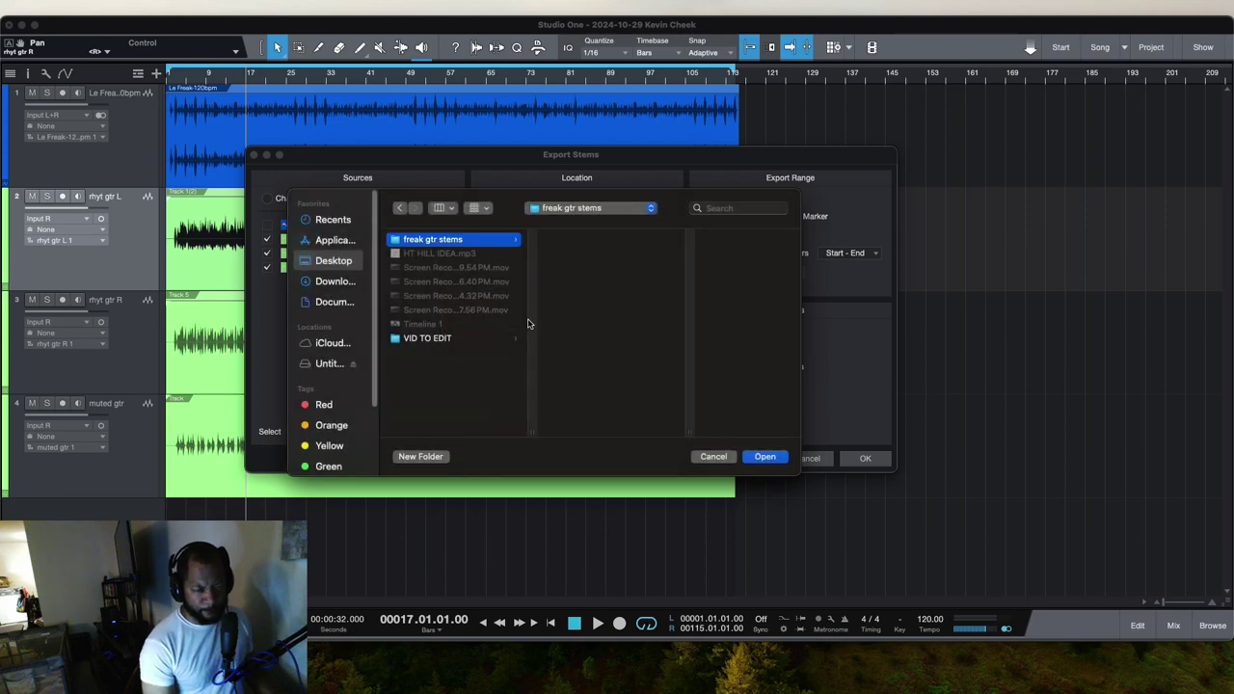
pyautogui.click(762, 457)
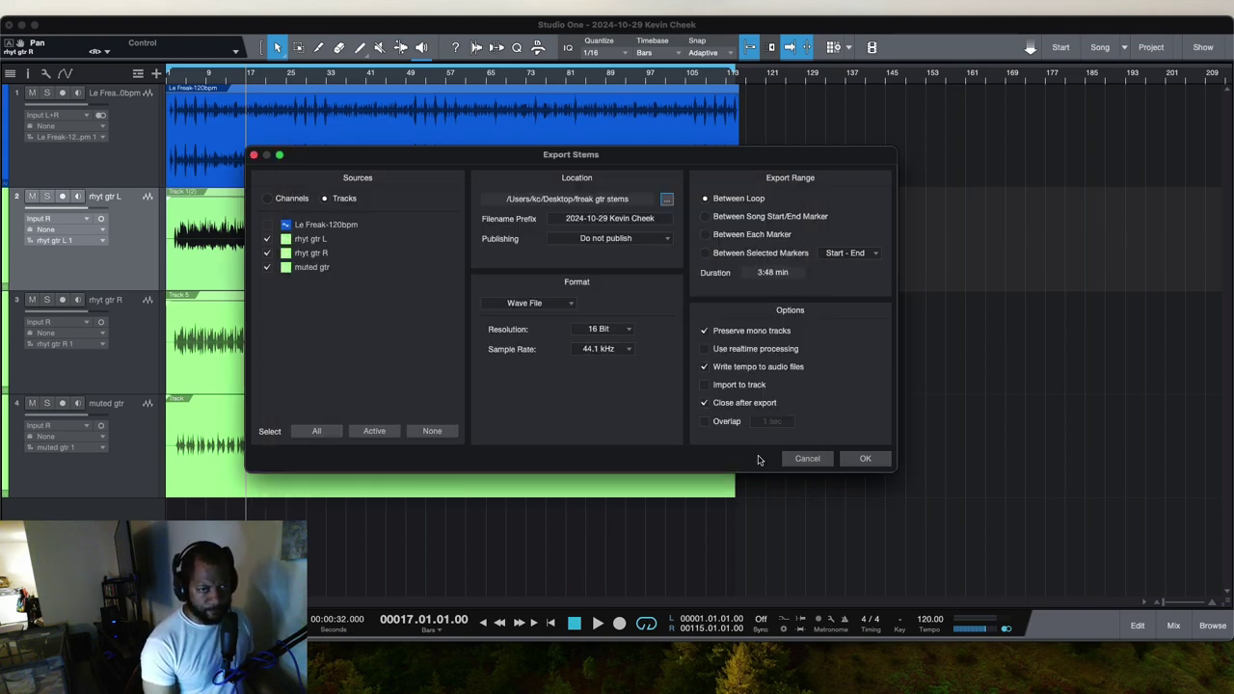
# Step: Export the stems with the filename prefix gtr stems freak, and return the playhead to the song start
pyautogui.click(615, 220)
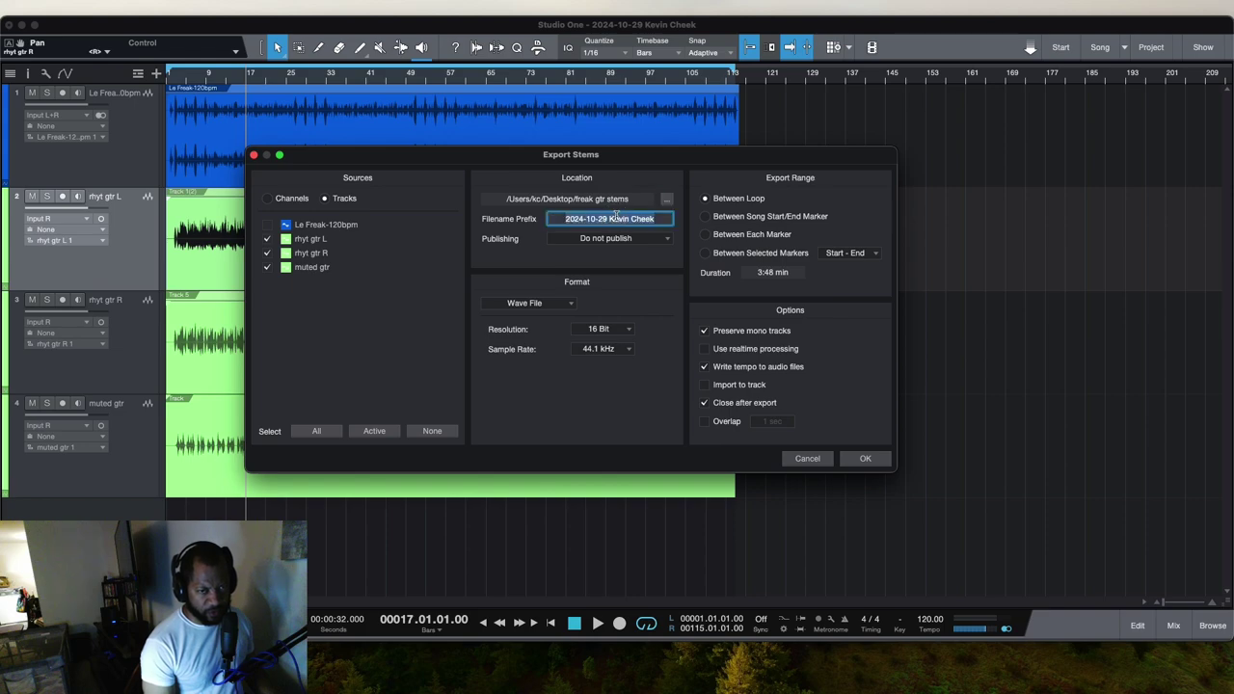
pyautogui.doubleClick(650, 217)
pyautogui.tripleClick(650, 218)
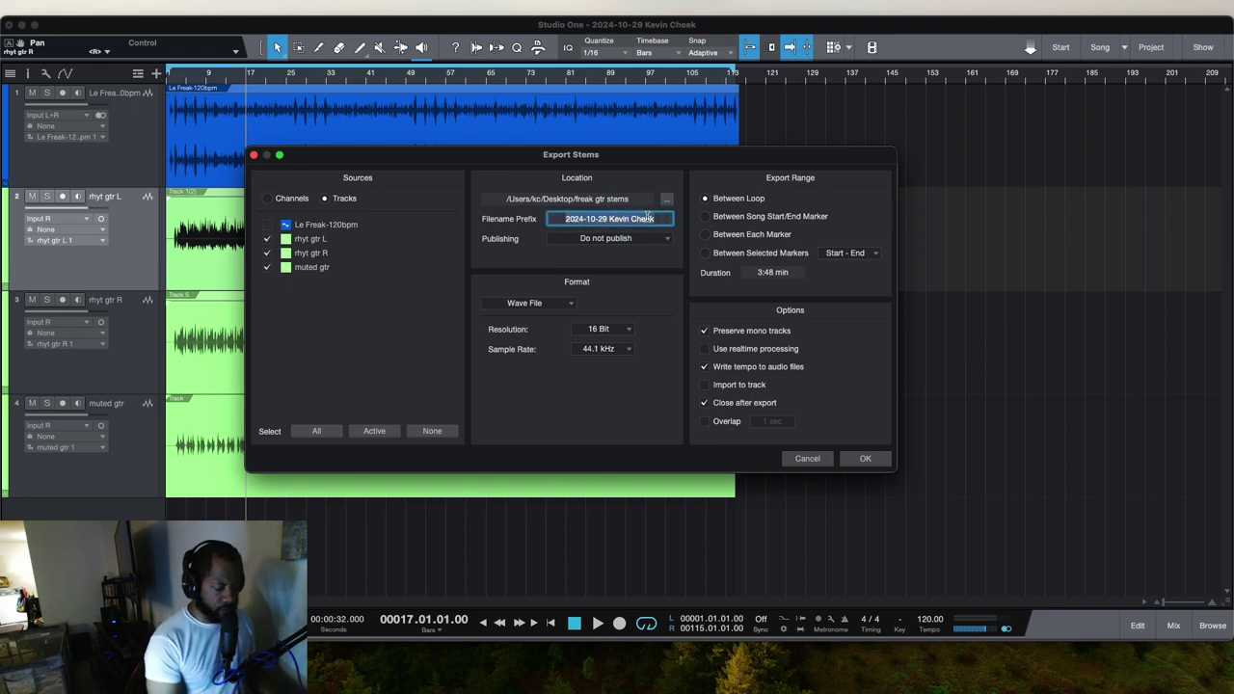
pyautogui.press('BackSpace')
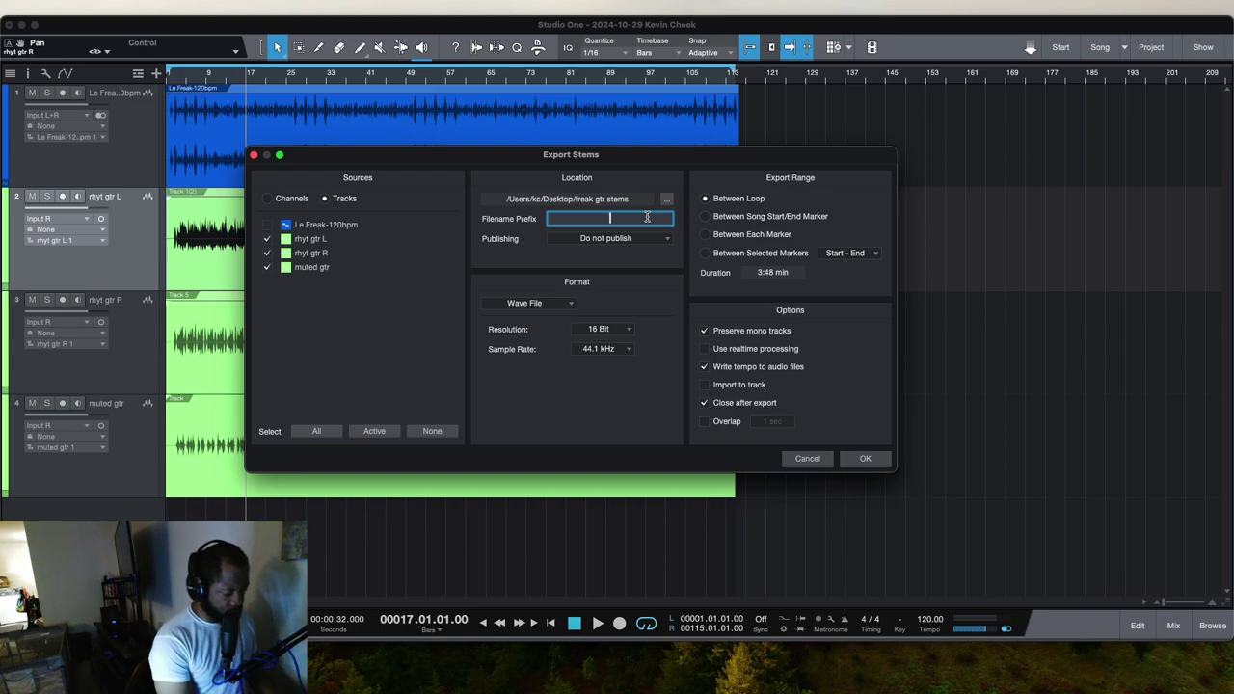
pyautogui.write('g')
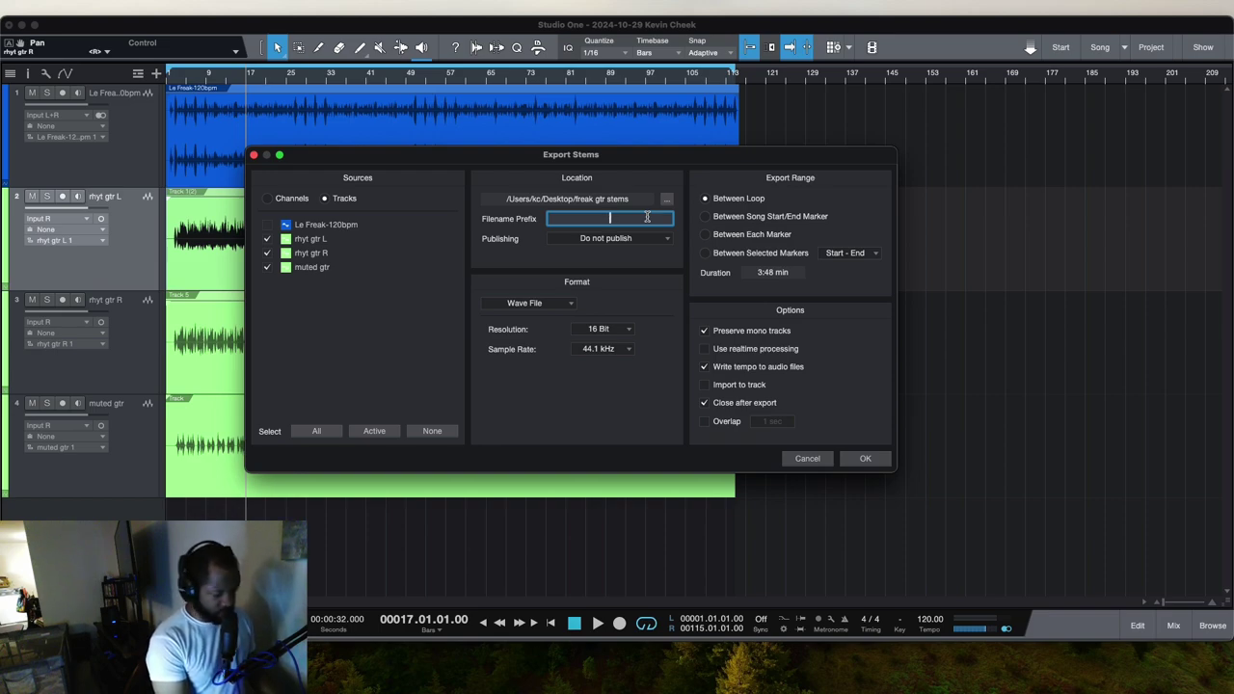
pyautogui.write('tr')
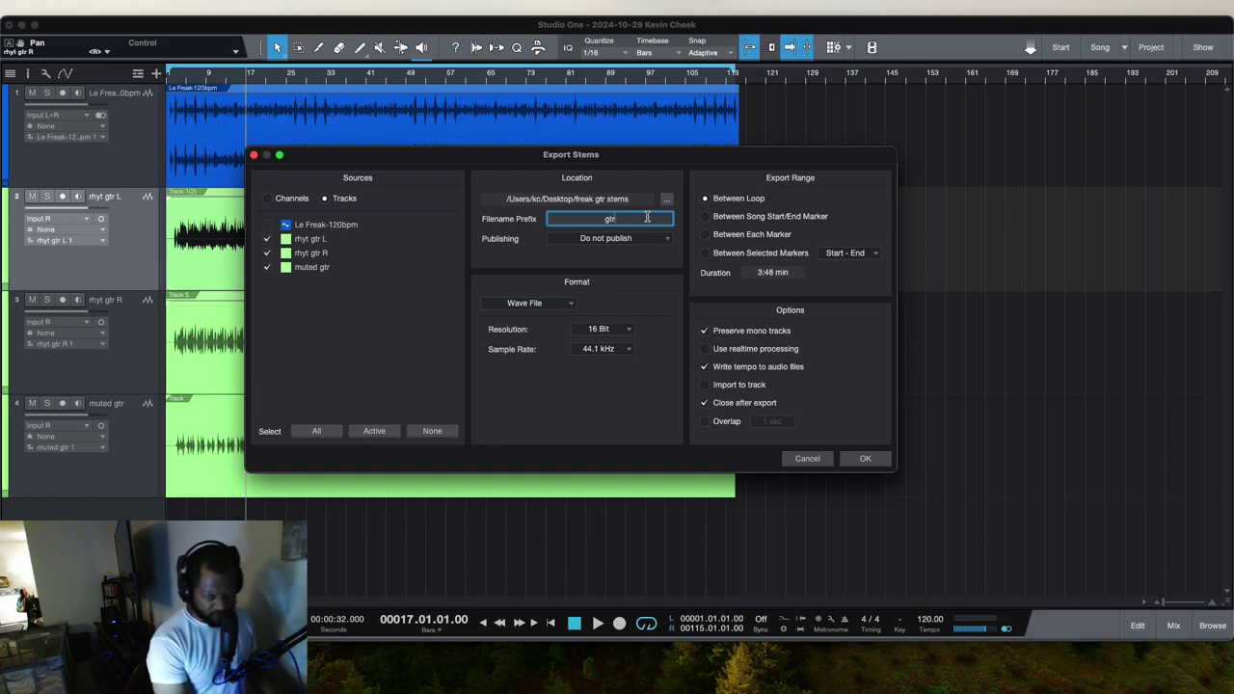
pyautogui.write(' stems')
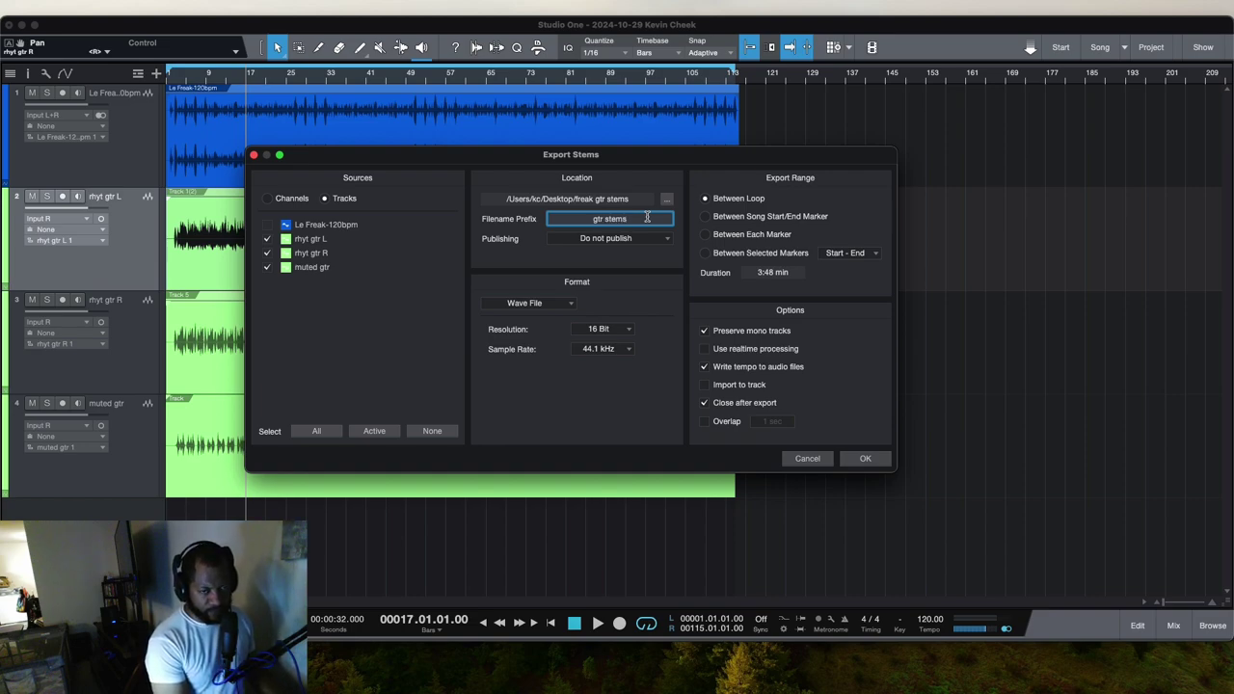
pyautogui.write(' freak')
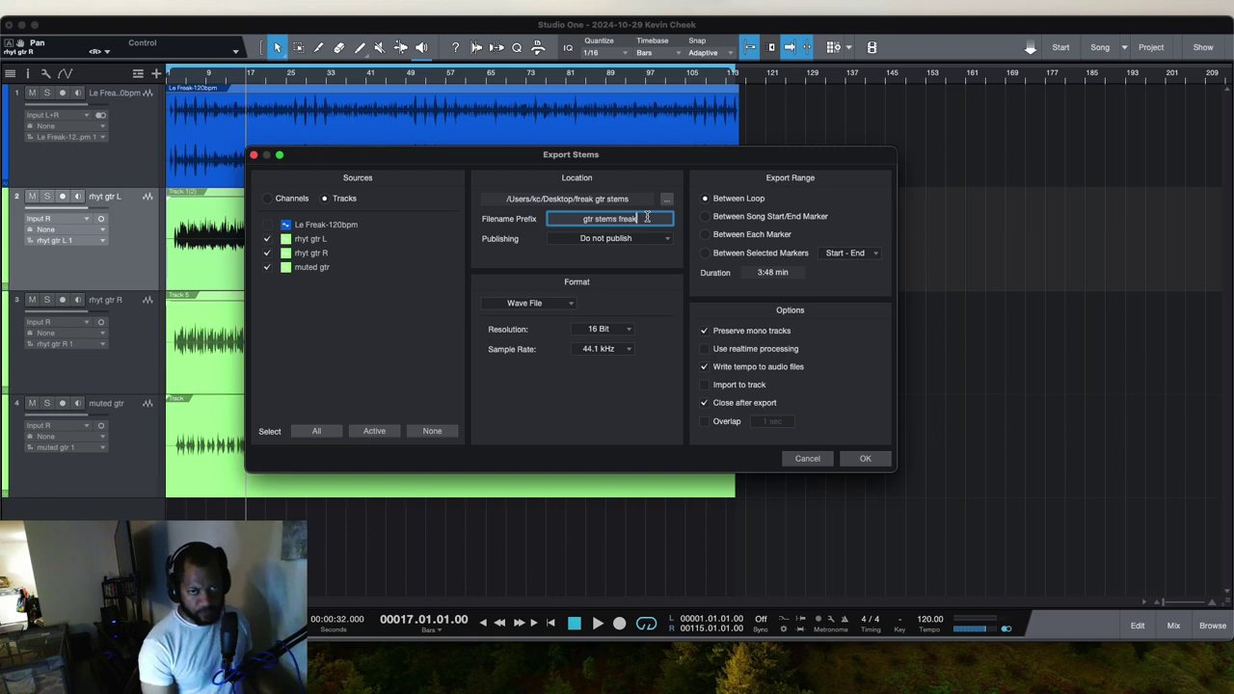
pyautogui.click(860, 459)
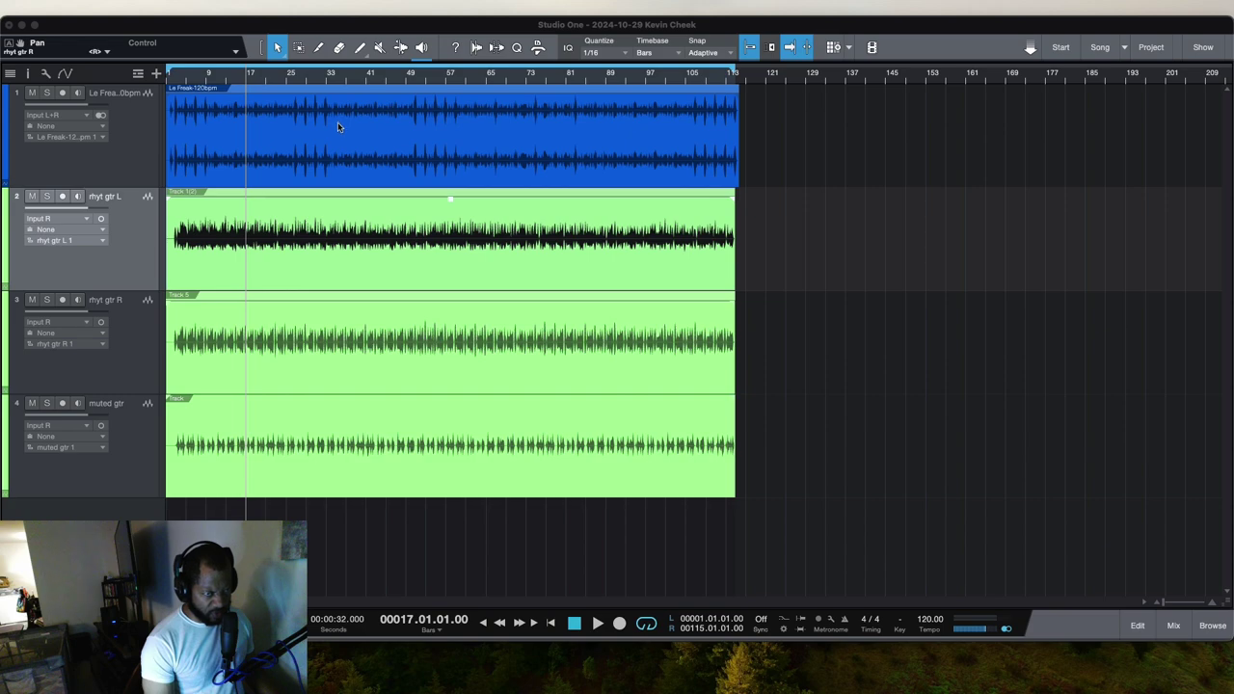
pyautogui.click(578, 624)
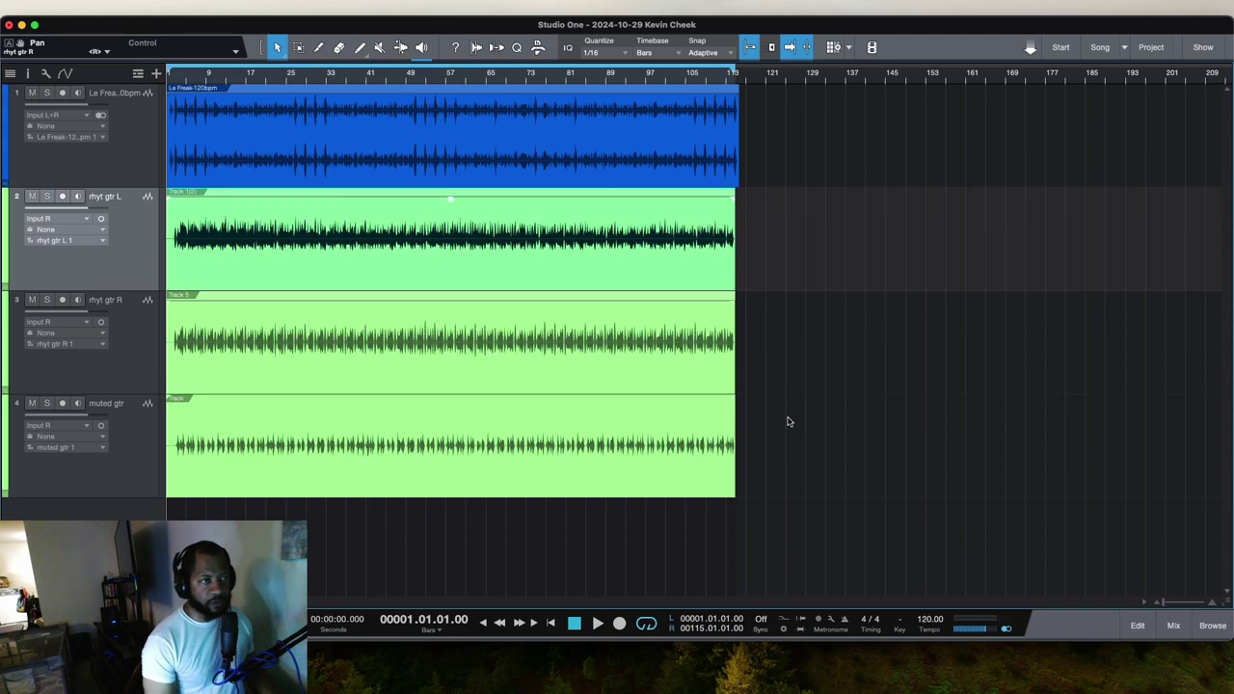